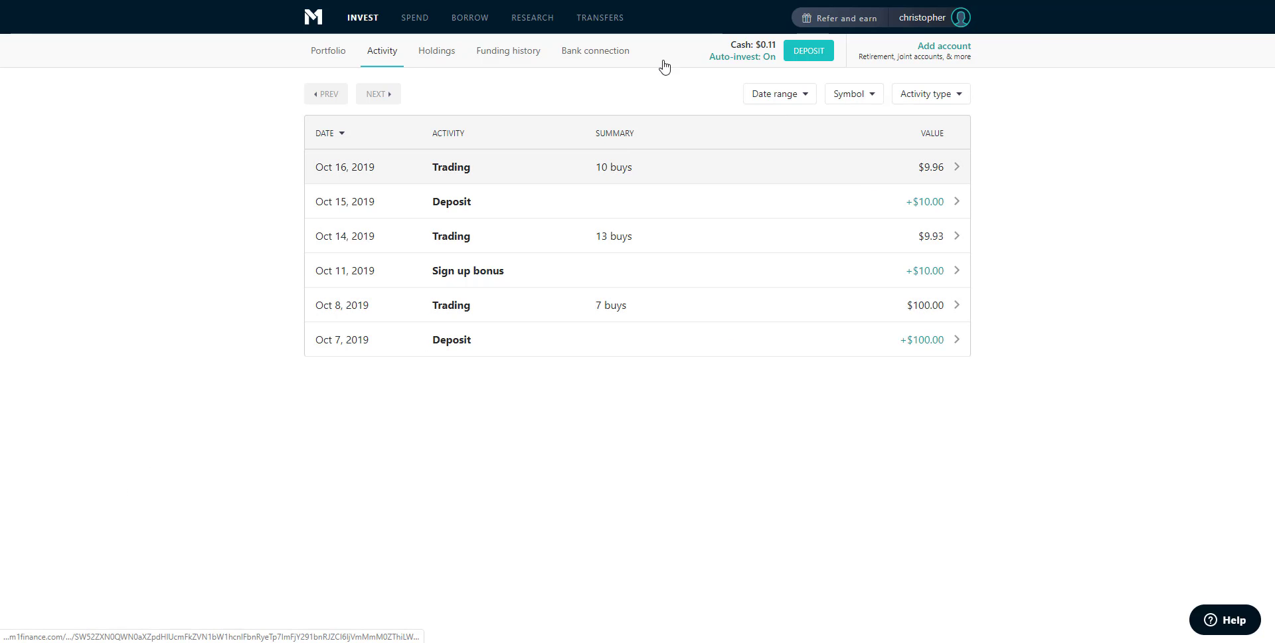
# Step: Show the Portfolio overview with its pie and slices list
pyautogui.click(329, 51)
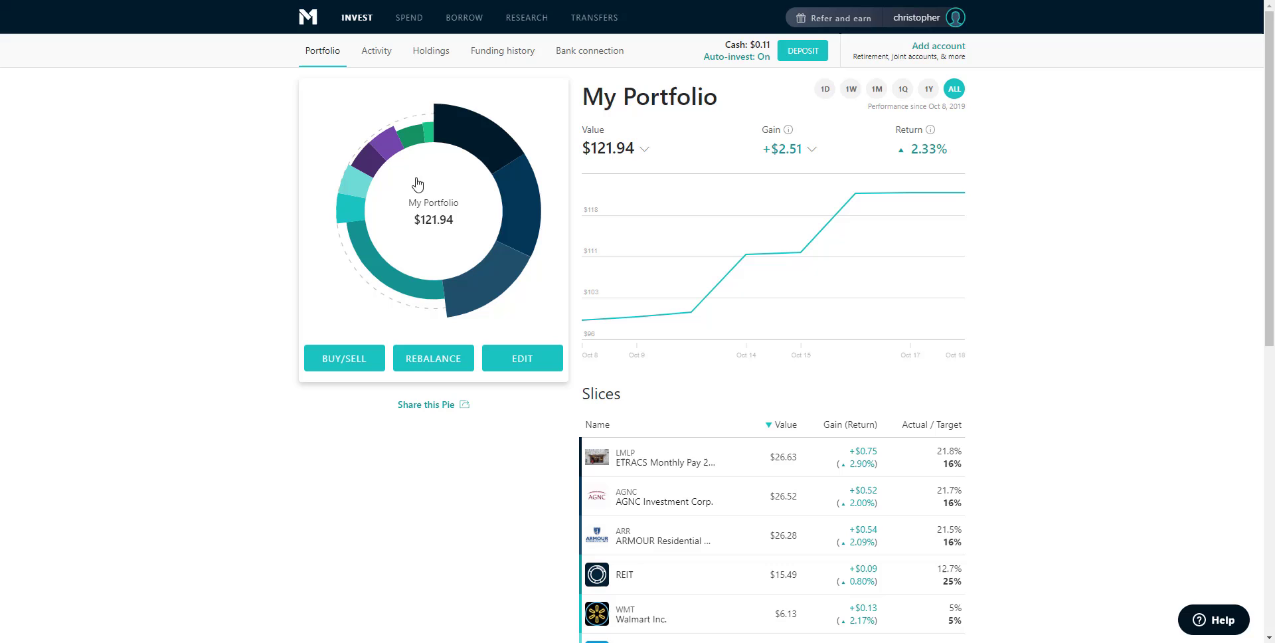
pyautogui.scroll(-4, 770, 539)
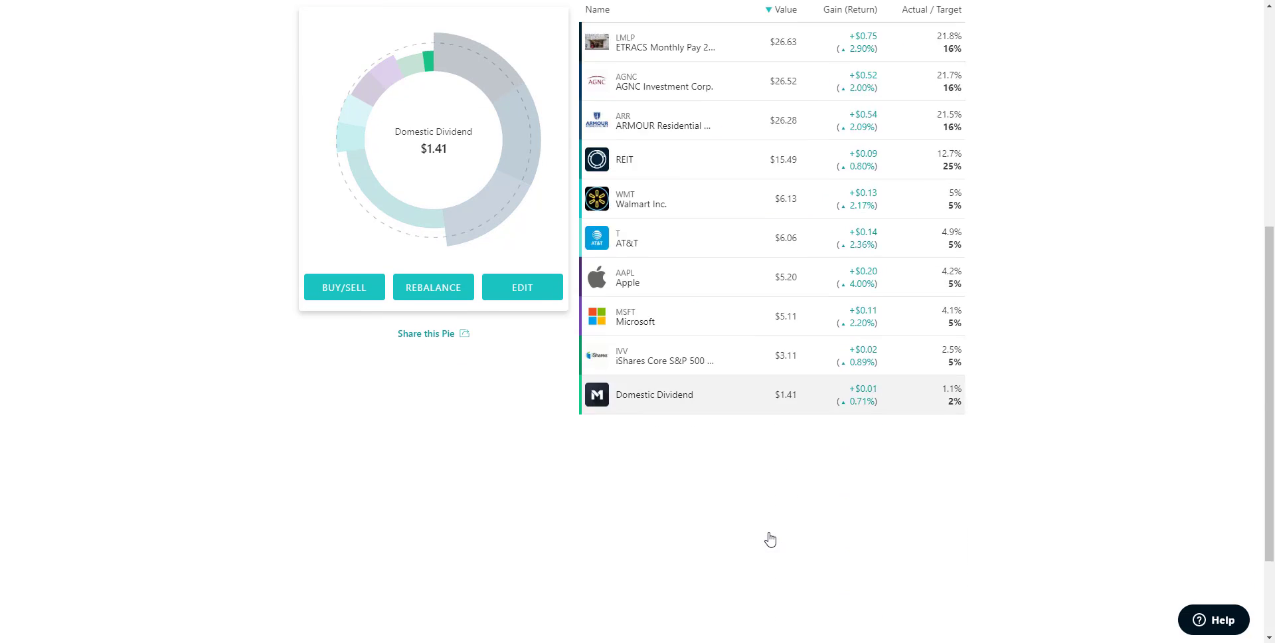
pyautogui.scroll(4, 767, 534)
pyautogui.scroll(1, 768, 520)
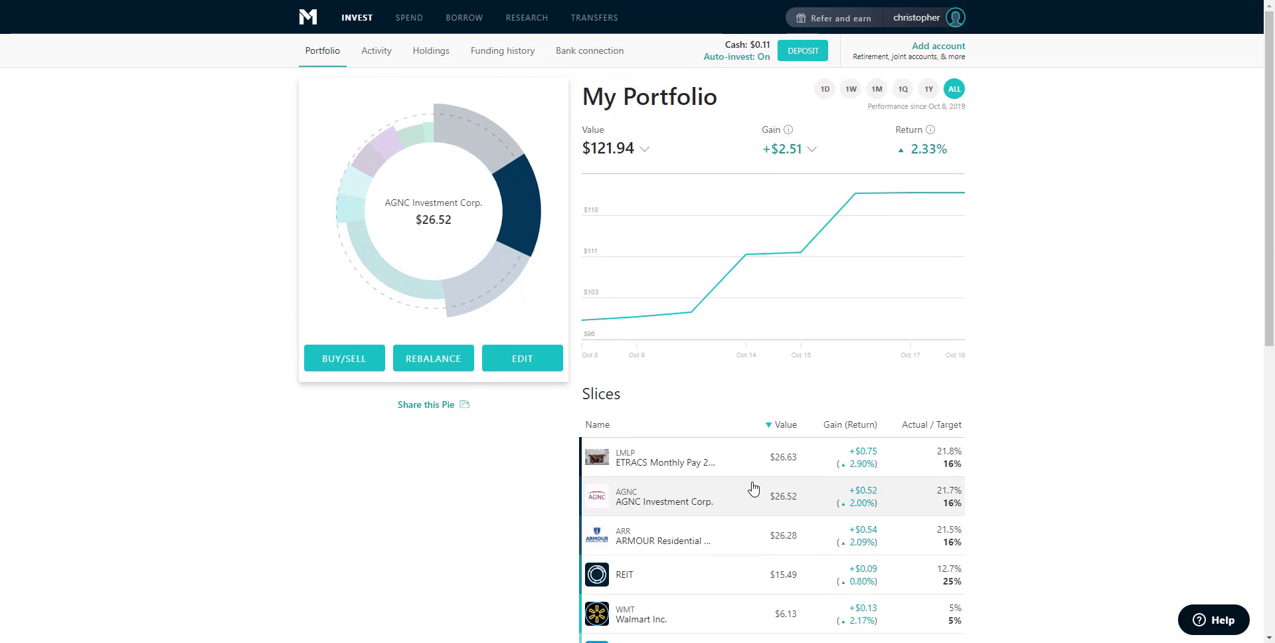
# Step: In Activity, view the $10 sign-up bonus entry details and dismiss them
pyautogui.click(376, 50)
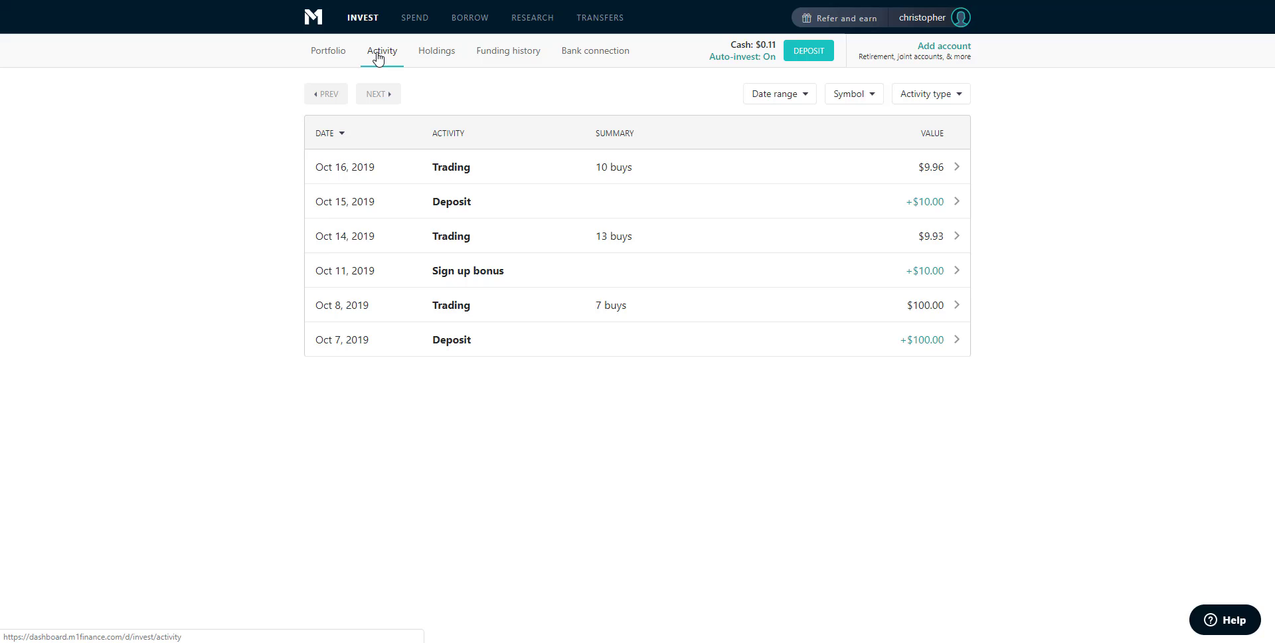
pyautogui.click(503, 275)
pyautogui.click(472, 377)
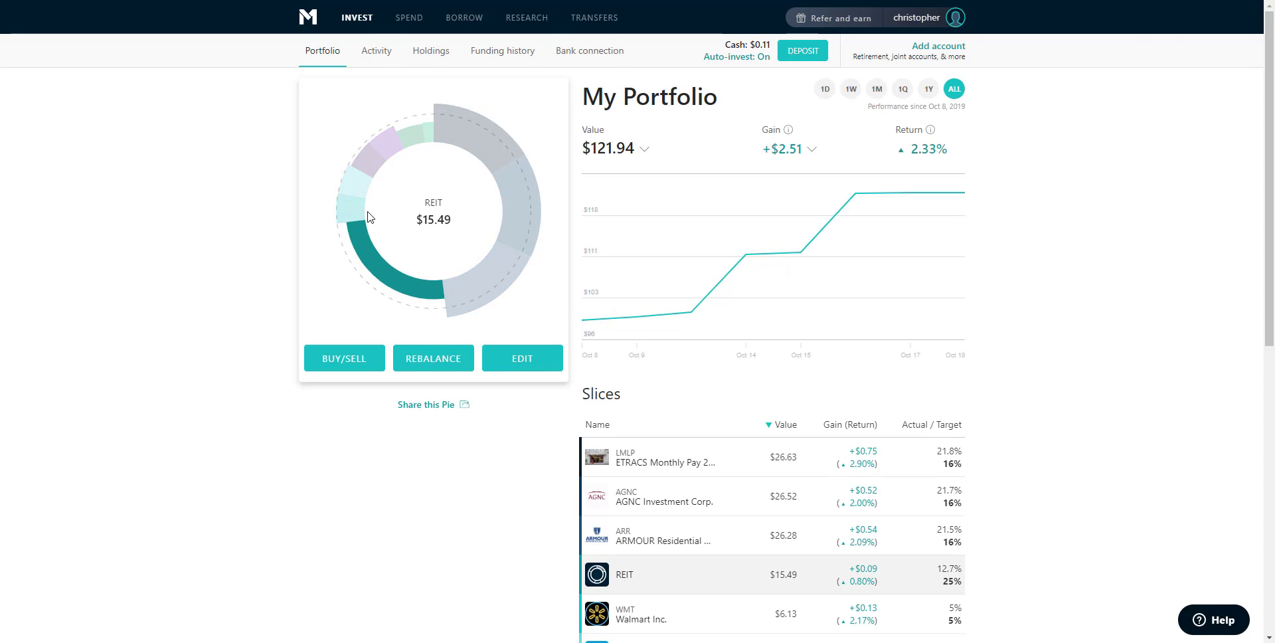
# Step: Show the Holdings table of all 20 individual positions totaling $121.94
pyautogui.click(429, 58)
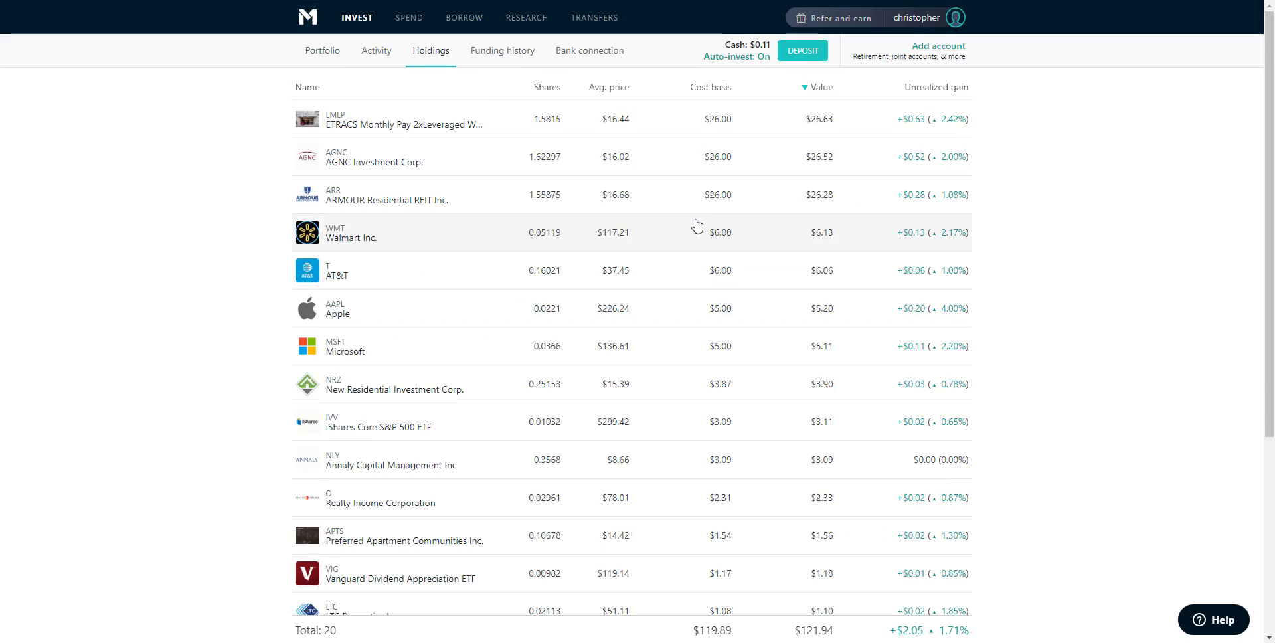
pyautogui.scroll(-1, 696, 225)
pyautogui.scroll(-2, 696, 226)
pyautogui.scroll(-1, 696, 225)
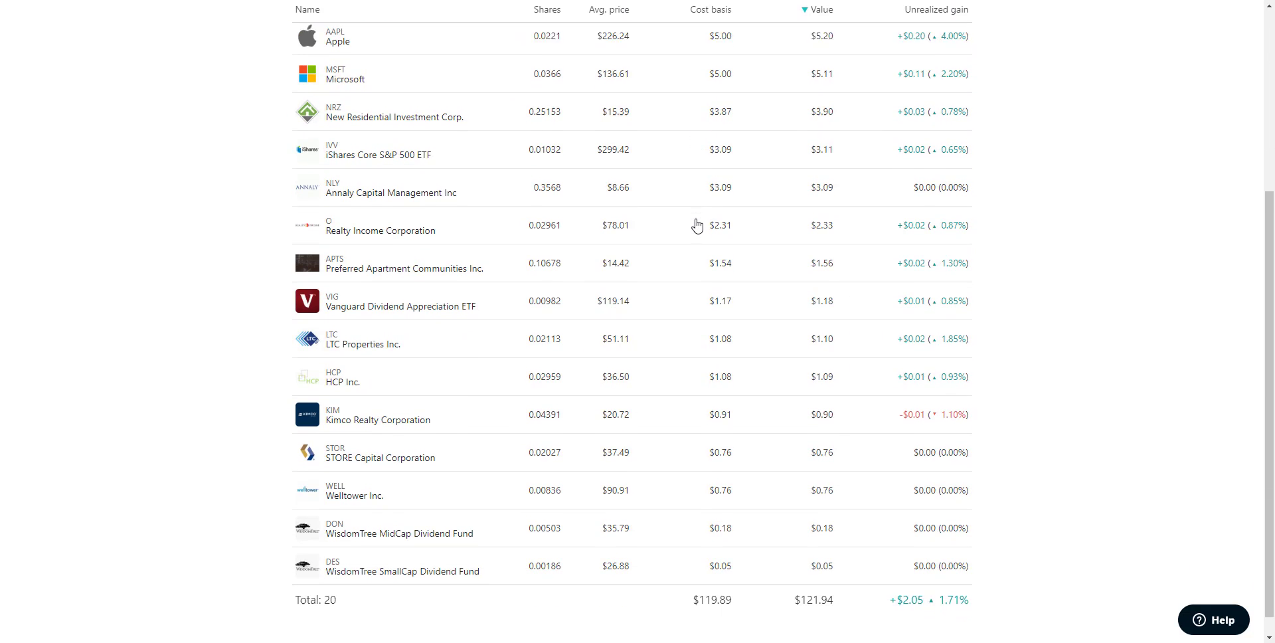
pyautogui.scroll(1, 696, 226)
pyautogui.scroll(1, 696, 225)
pyautogui.scroll(-2, 598, 378)
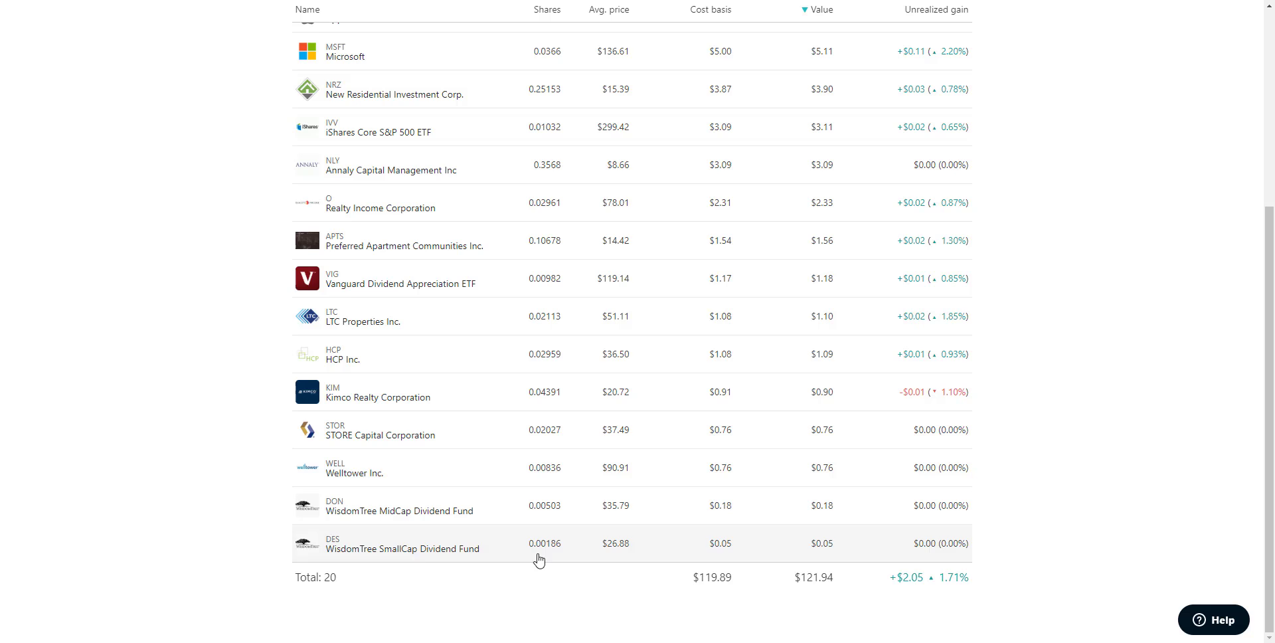
pyautogui.scroll(1, 735, 583)
pyautogui.scroll(2, 734, 583)
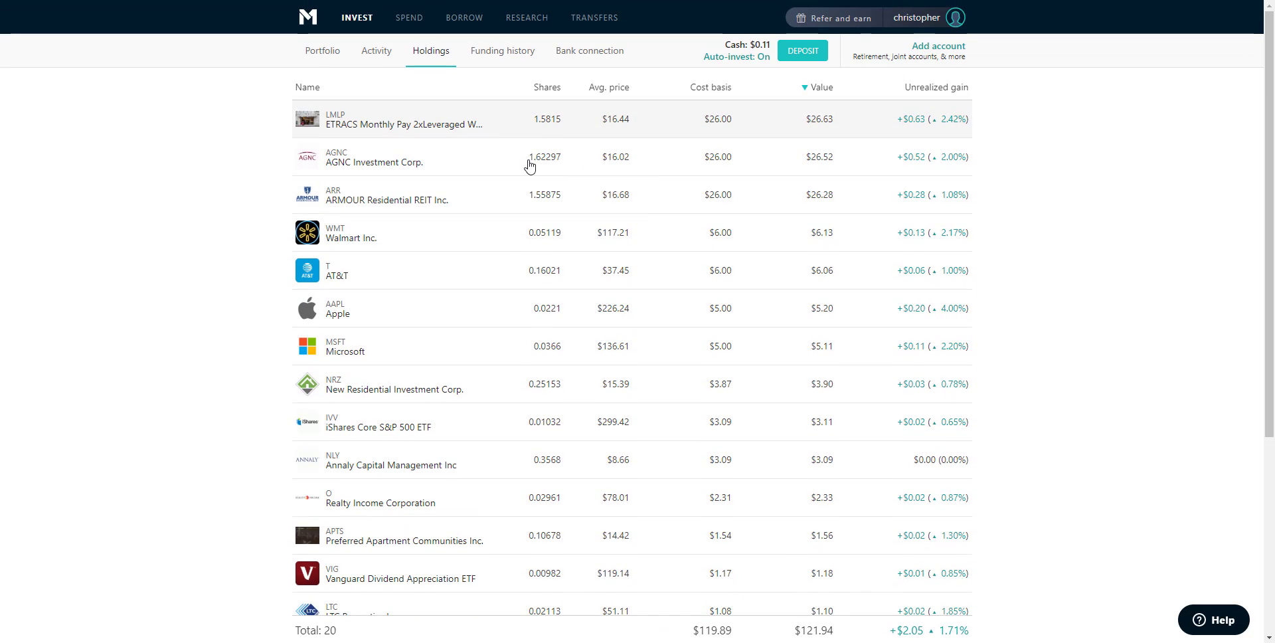
pyautogui.scroll(-3, 558, 372)
pyautogui.scroll(3, 557, 372)
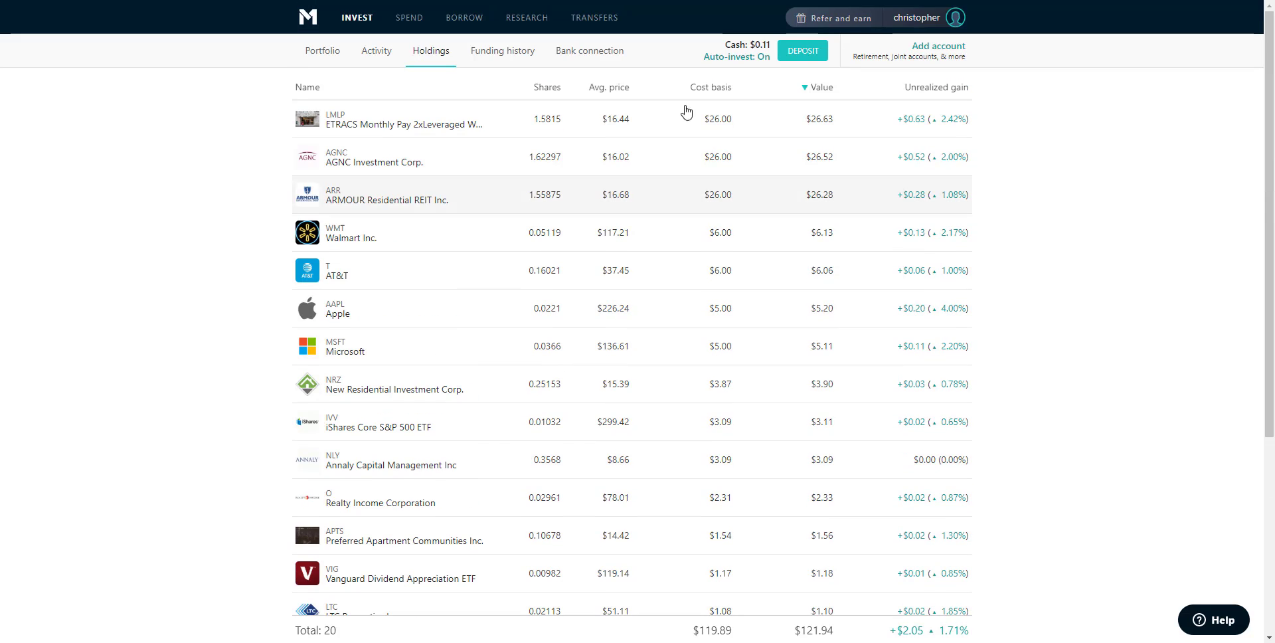
# Step: From My Portfolio, drill into the REIT slice's own $15.49 sub-pie of nine holdings
pyautogui.click(313, 62)
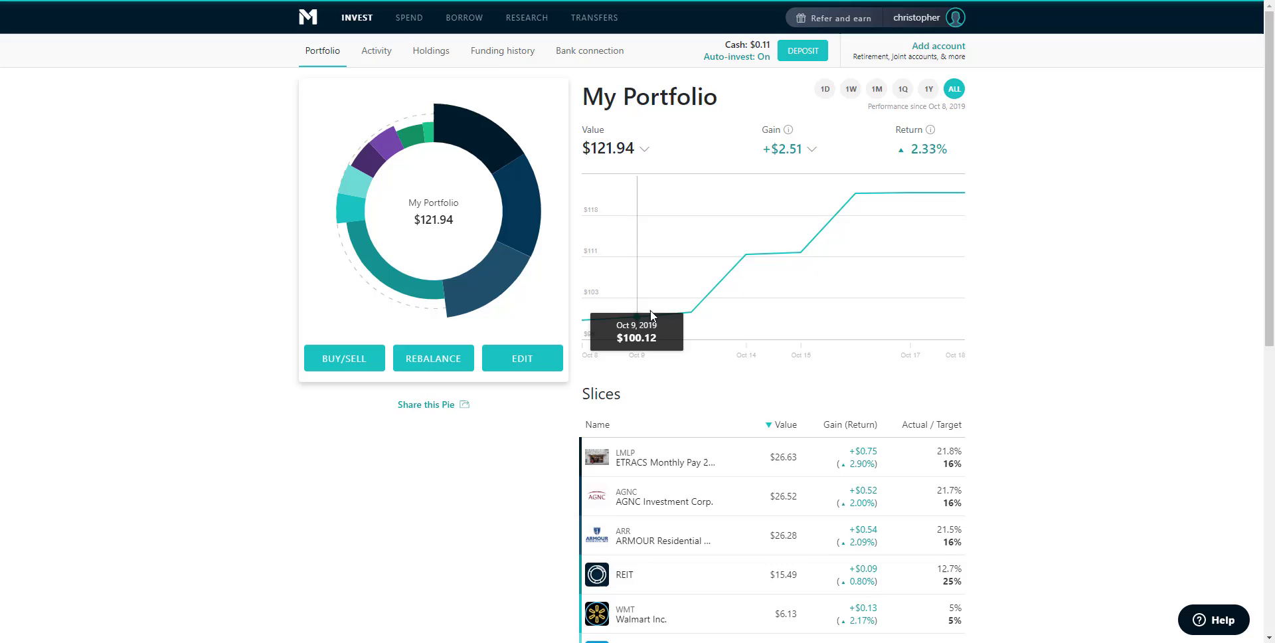
pyautogui.scroll(-3, 651, 310)
pyautogui.click(671, 177)
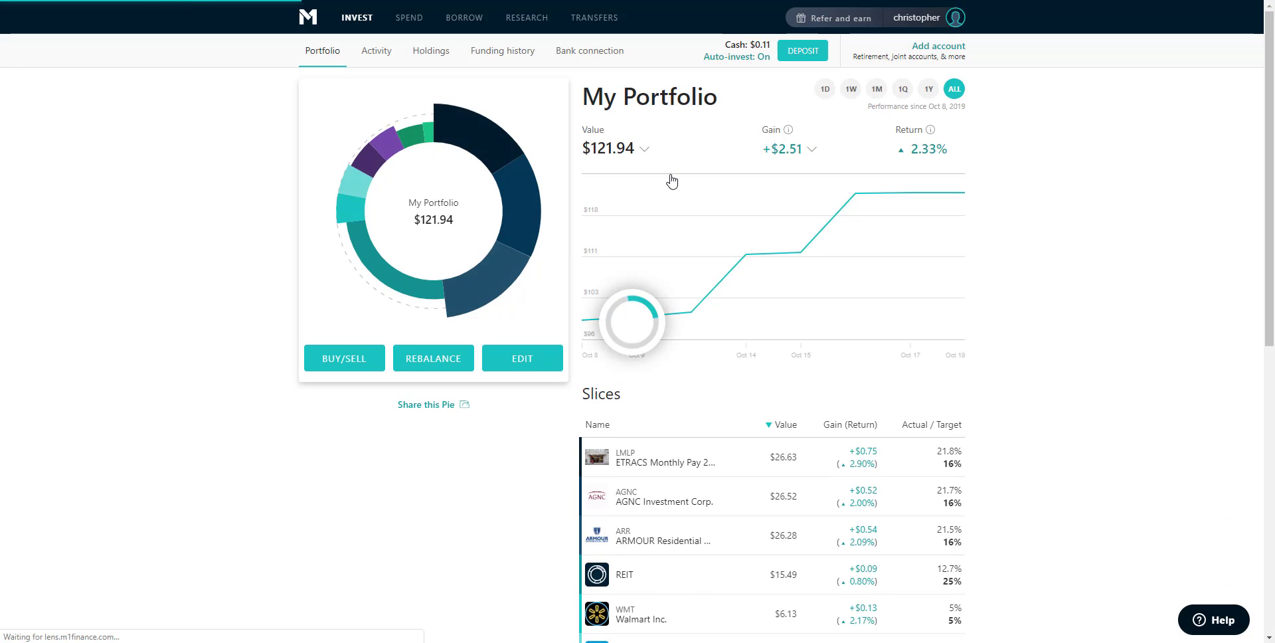
pyautogui.scroll(-3, 676, 212)
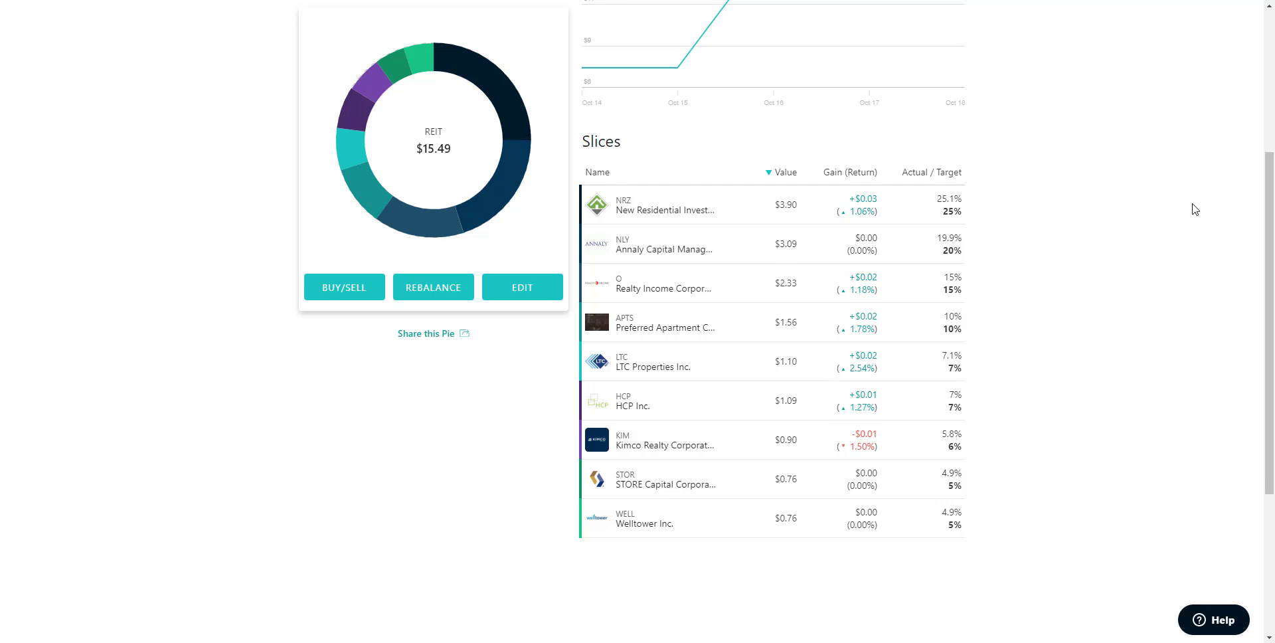
pyautogui.scroll(2, 1194, 209)
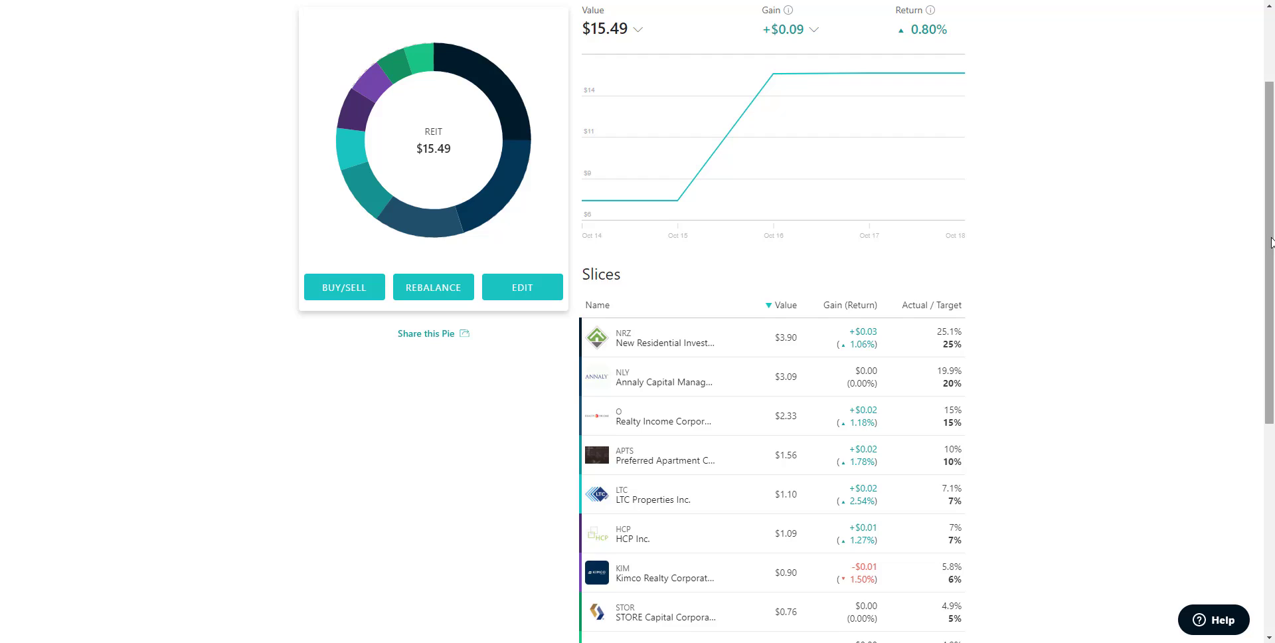
pyautogui.scroll(2, 1271, 242)
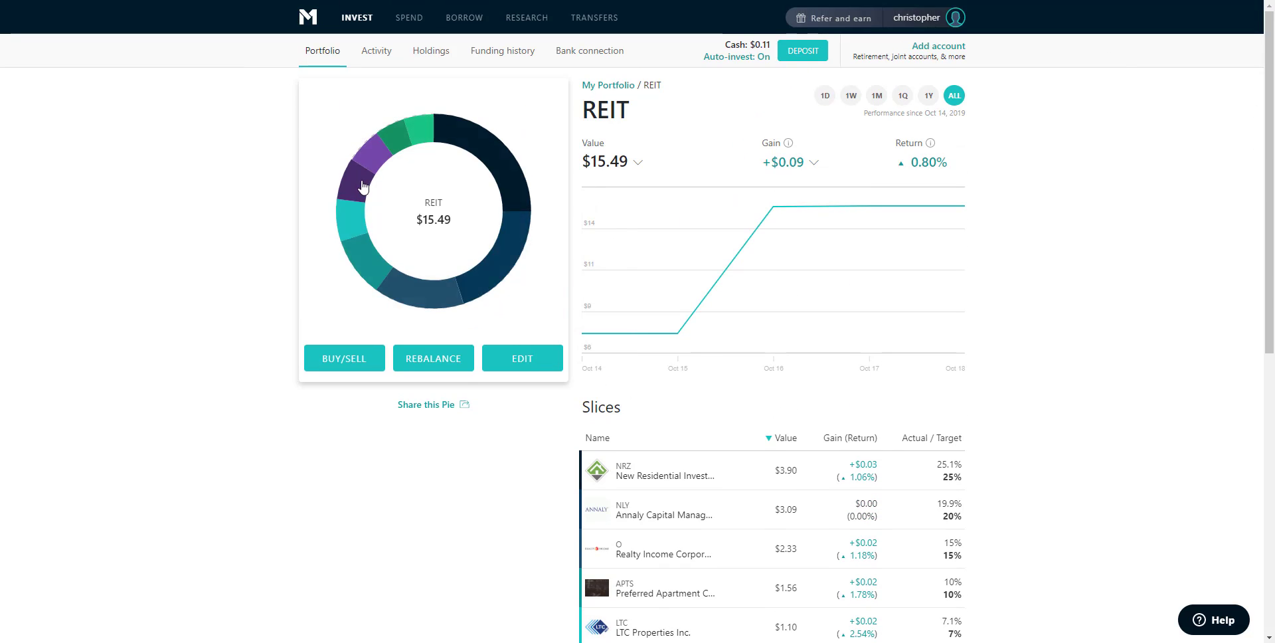
pyautogui.scroll(-5, 1183, 286)
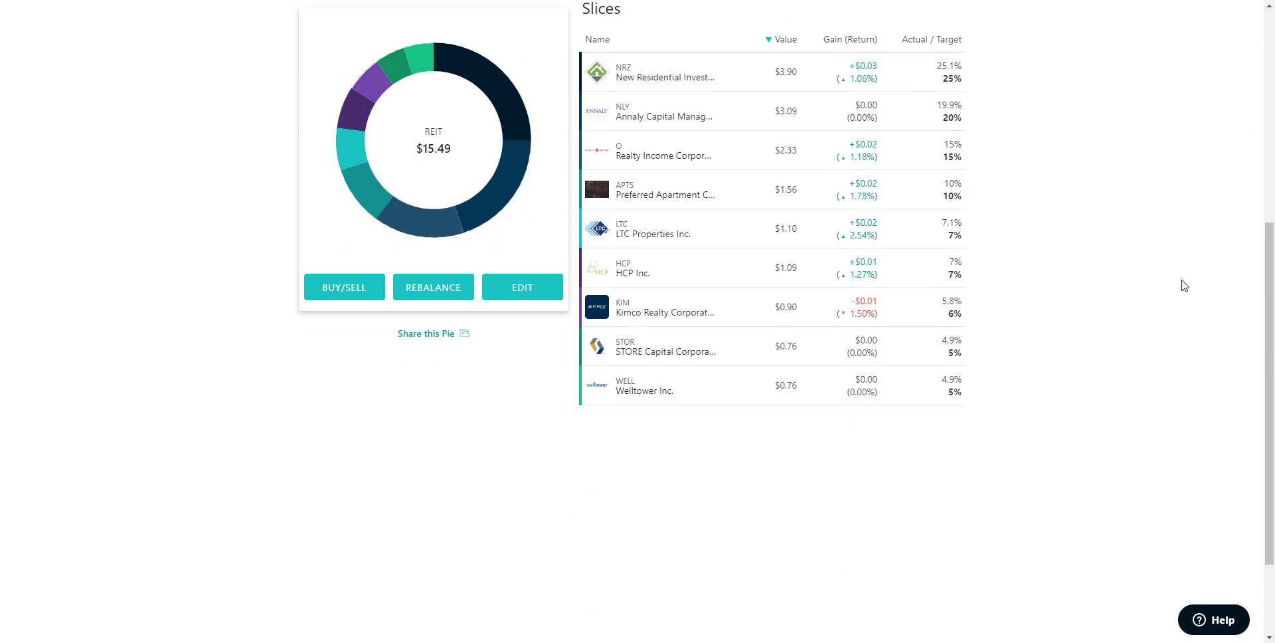
pyautogui.scroll(3, 1184, 285)
pyautogui.scroll(-2, 1184, 286)
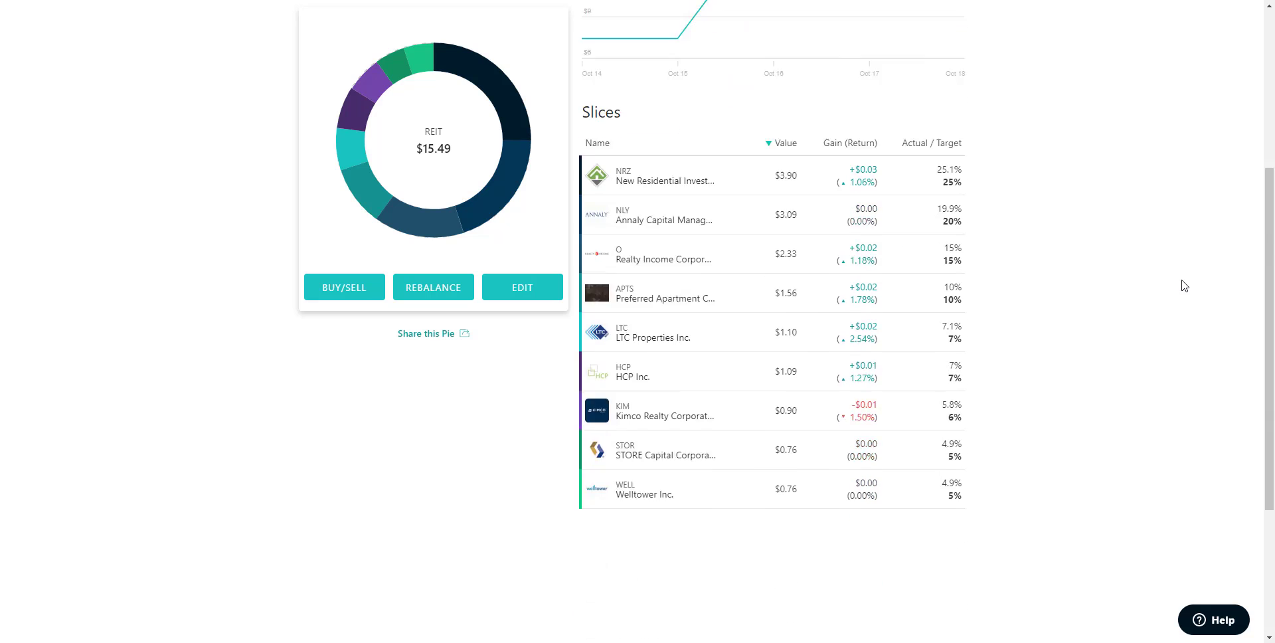
pyautogui.scroll(-1, 1184, 285)
pyautogui.scroll(2, 1184, 286)
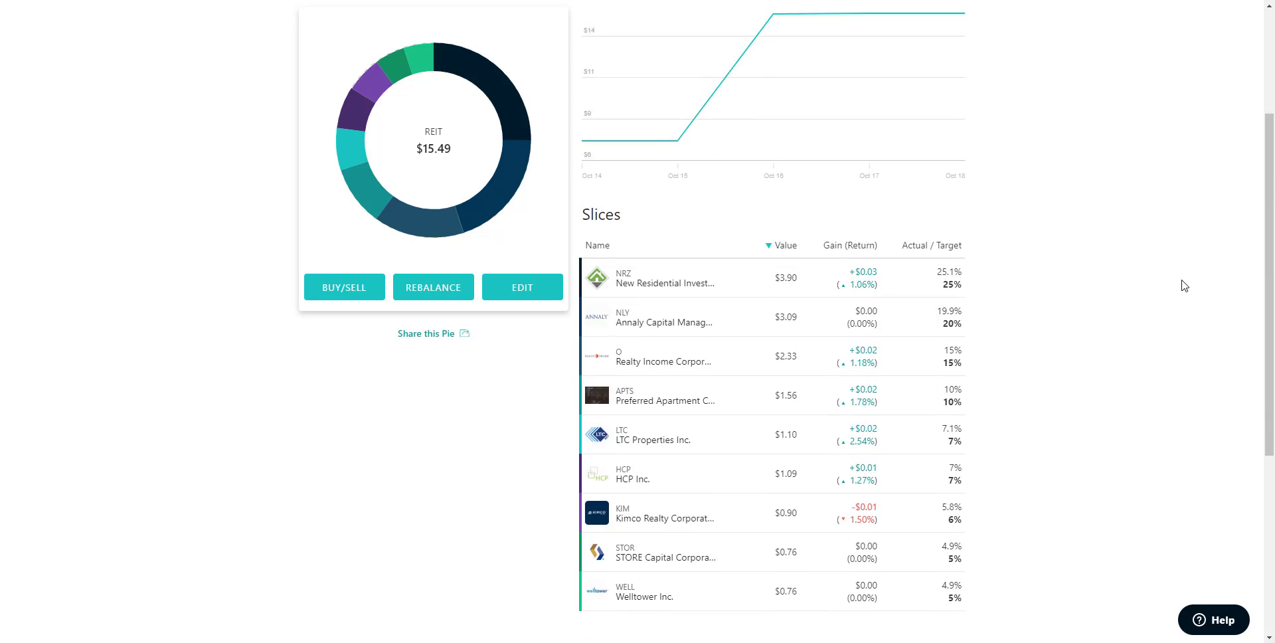
pyautogui.click(721, 279)
pyautogui.scroll(-2, 947, 338)
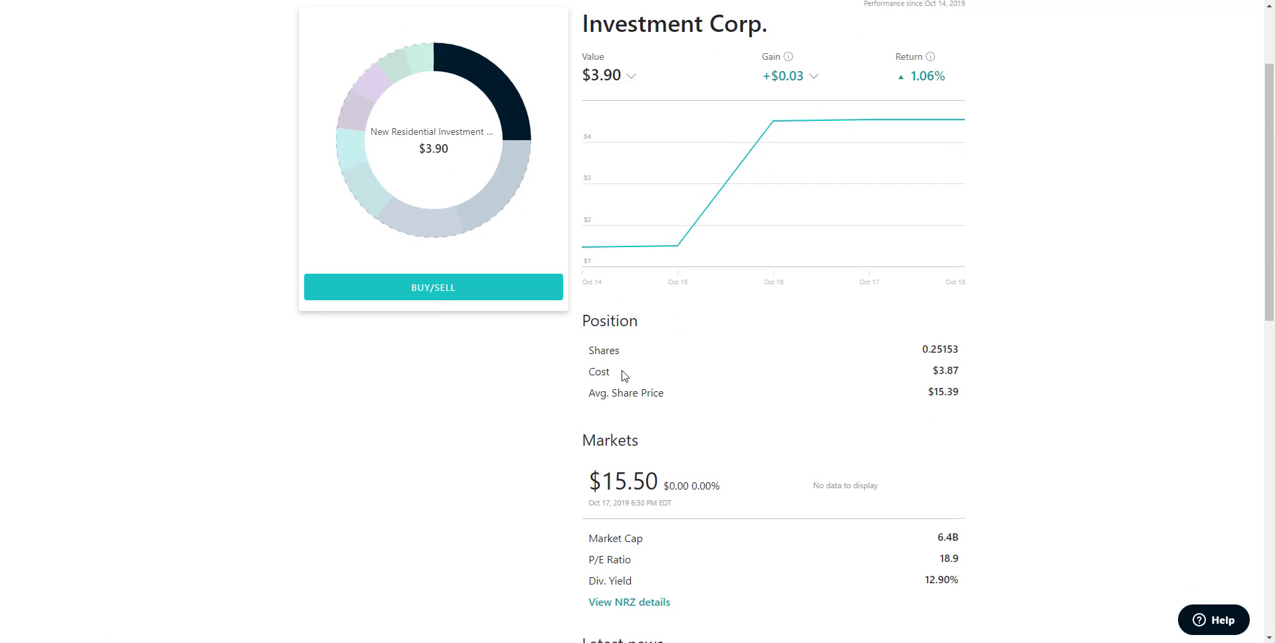
pyautogui.scroll(-1, 637, 370)
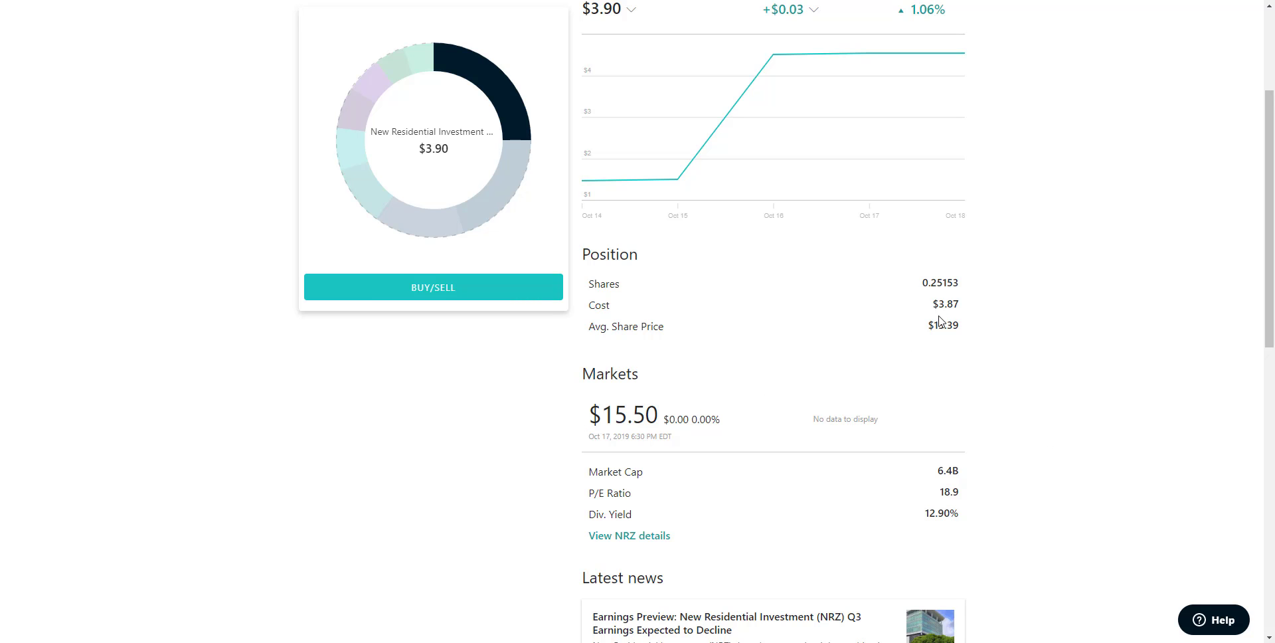
pyautogui.scroll(2, 939, 321)
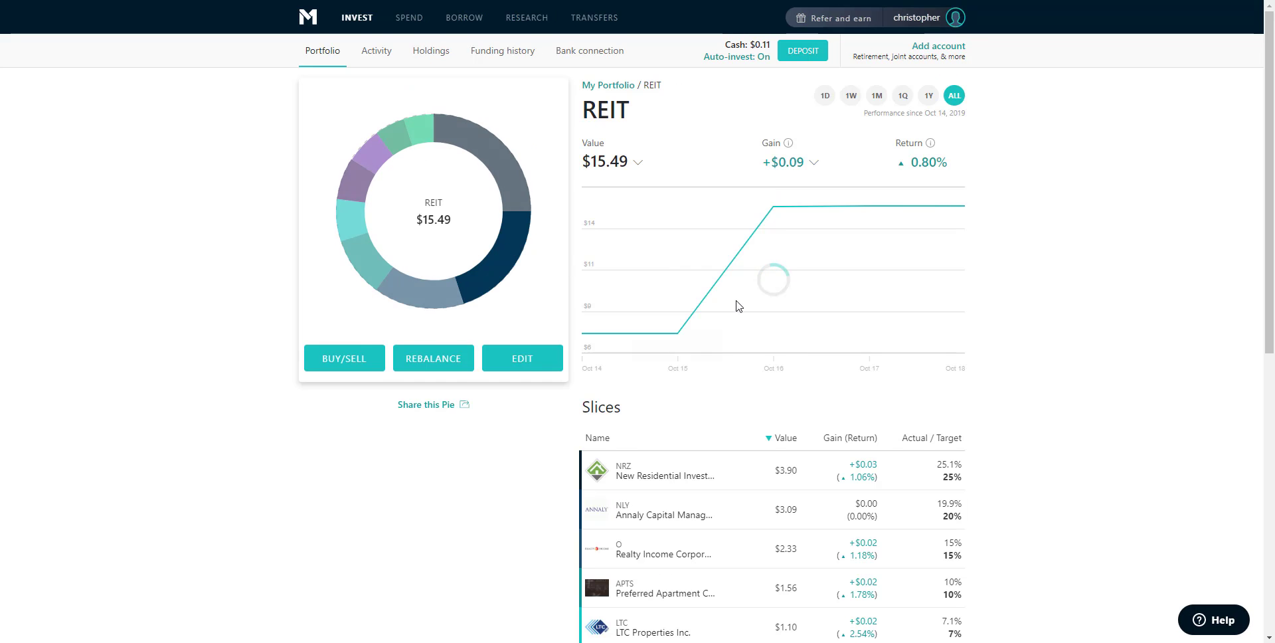
pyautogui.scroll(-3, 731, 319)
pyautogui.scroll(-1, 727, 332)
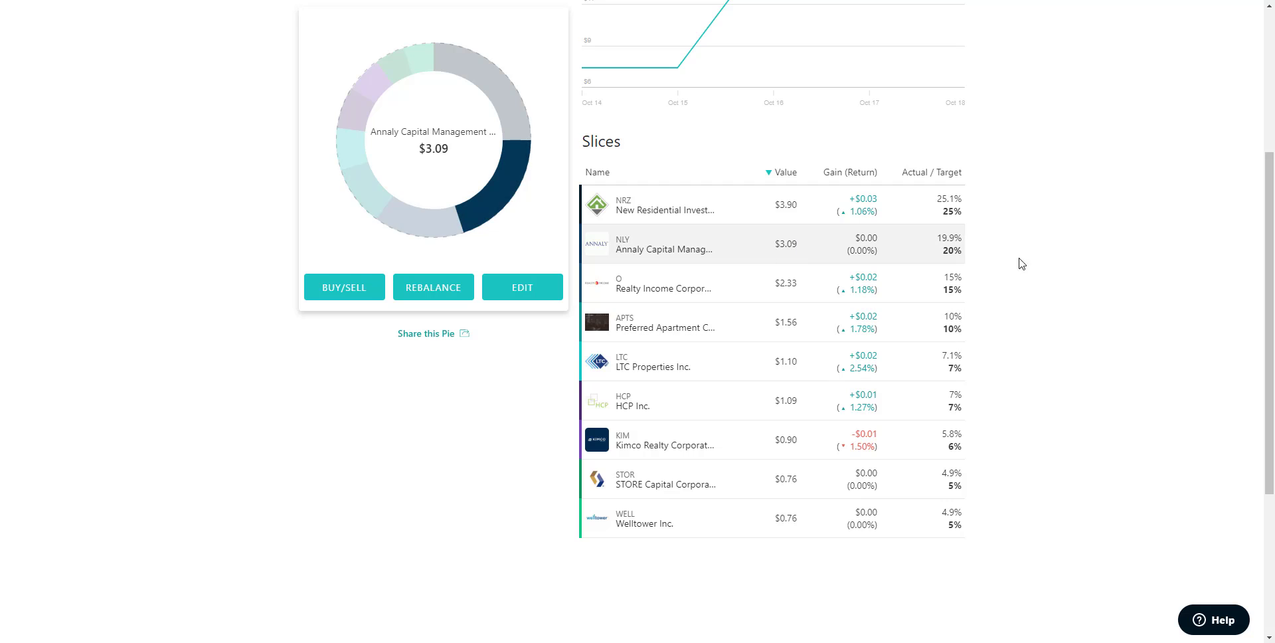
pyautogui.scroll(4, 1118, 259)
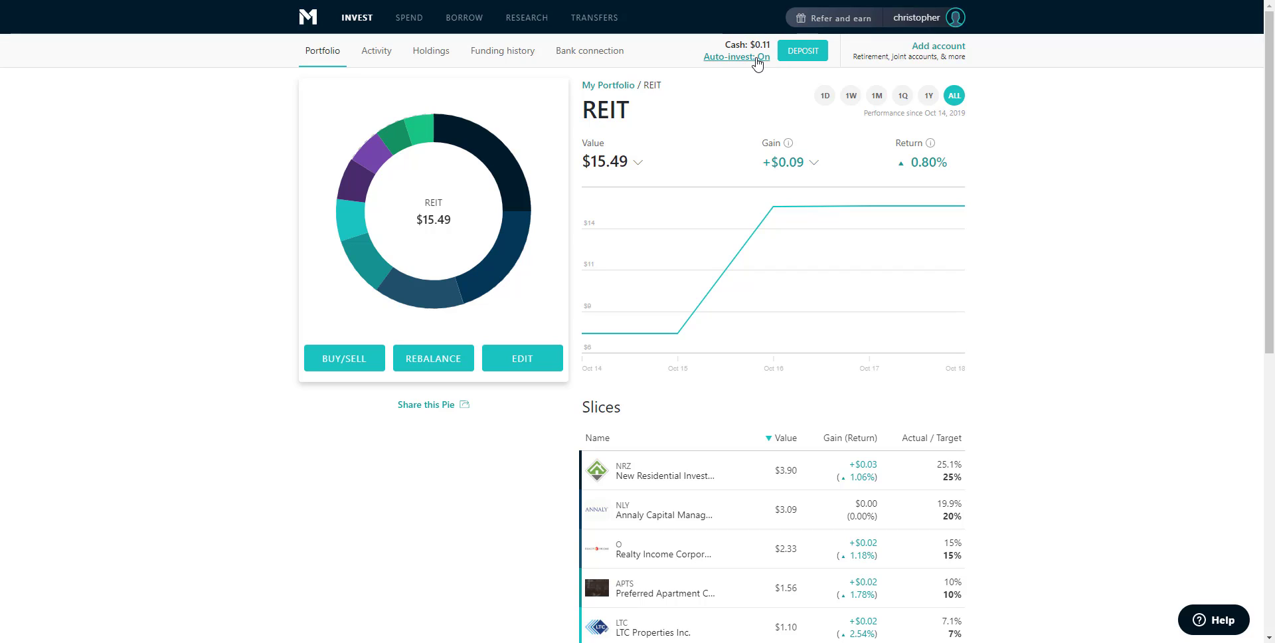
# Step: Return to My Portfolio, revisit the REIT slice breakdown, and come back to the overview
pyautogui.click(333, 62)
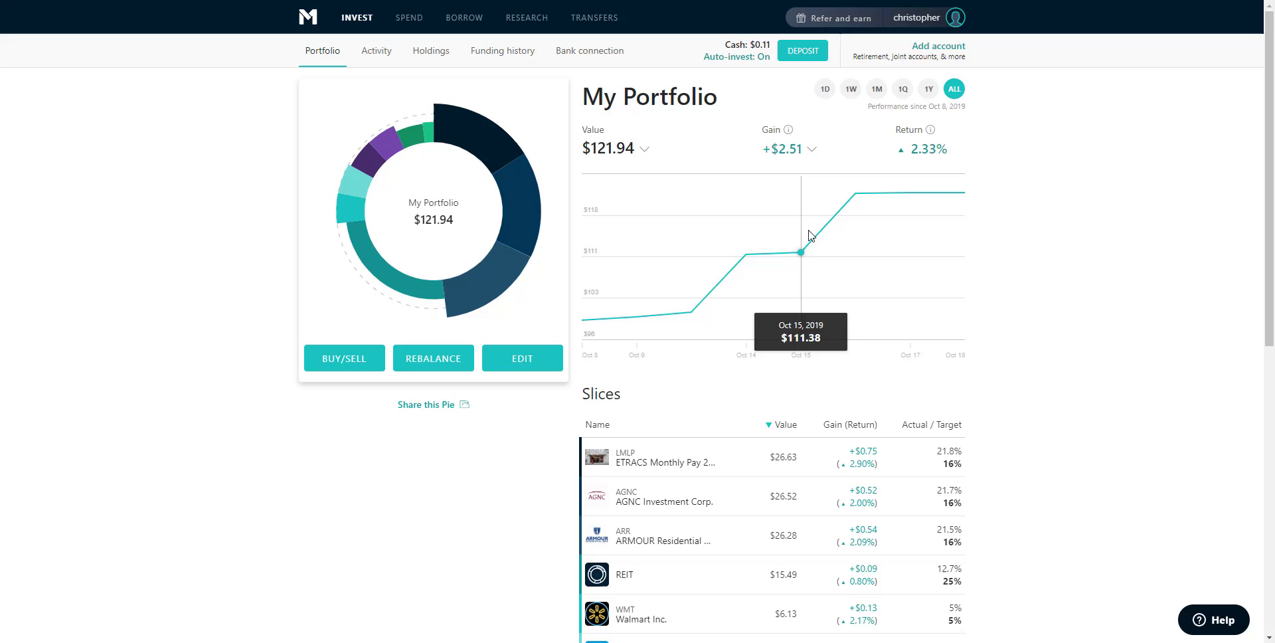
pyautogui.scroll(-1, 983, 318)
pyautogui.scroll(-3, 935, 346)
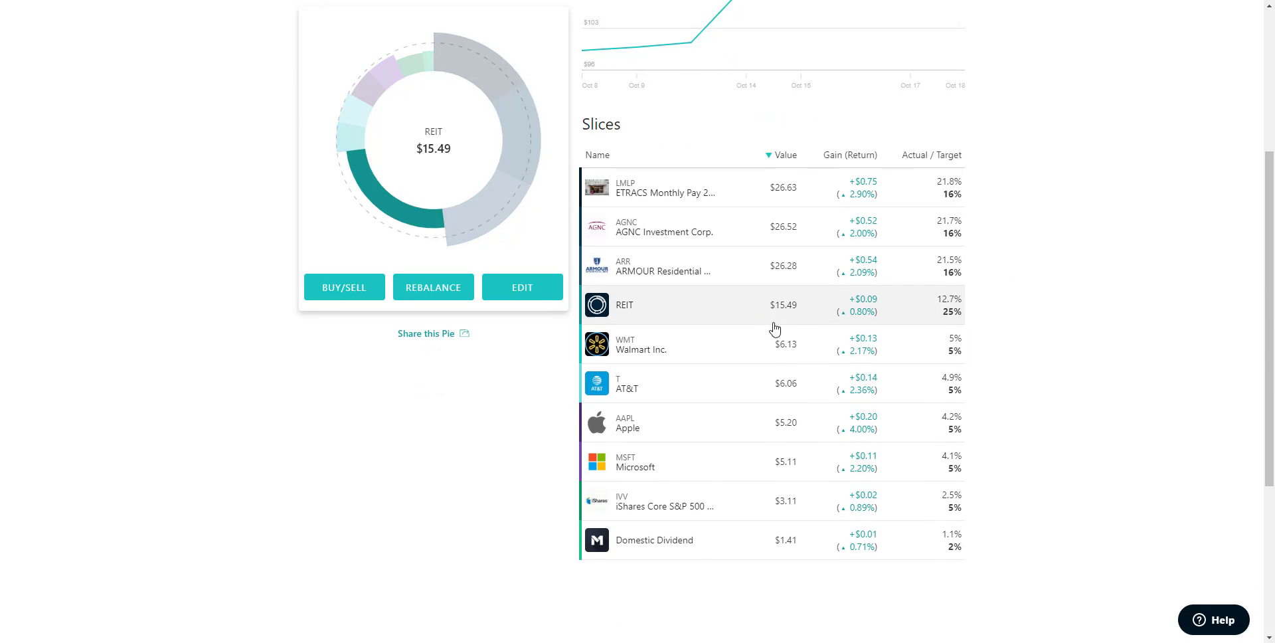
pyautogui.scroll(-2, 771, 330)
pyautogui.scroll(2, 668, 293)
pyautogui.click(637, 315)
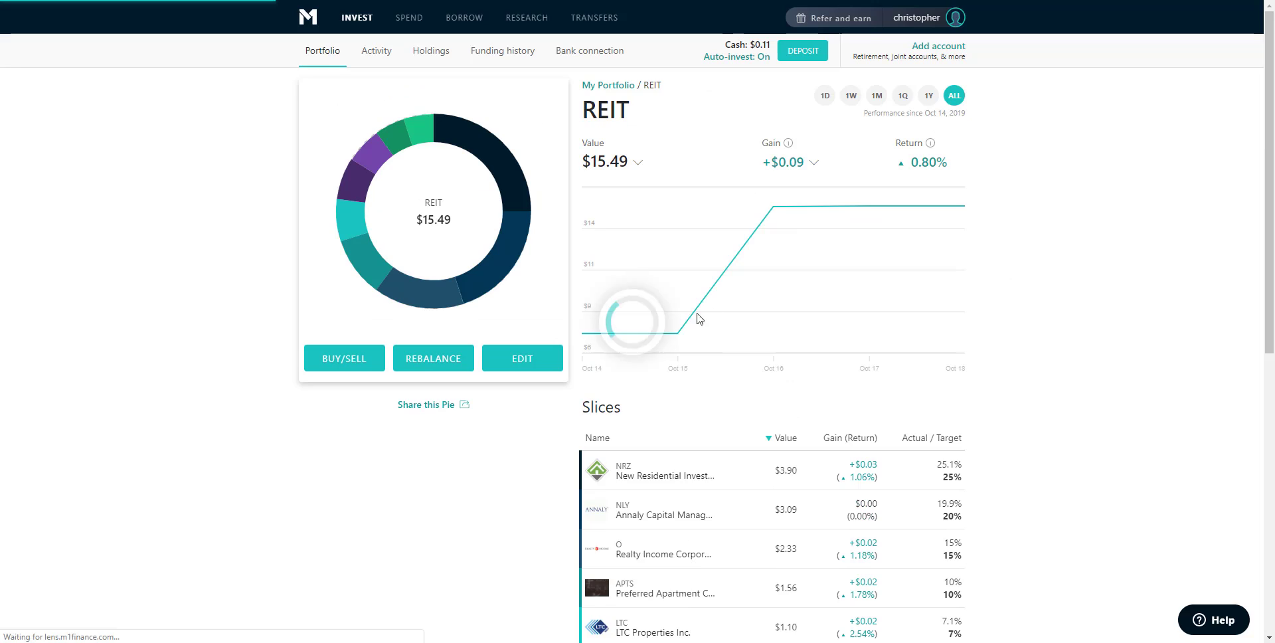
pyautogui.scroll(-2, 700, 403)
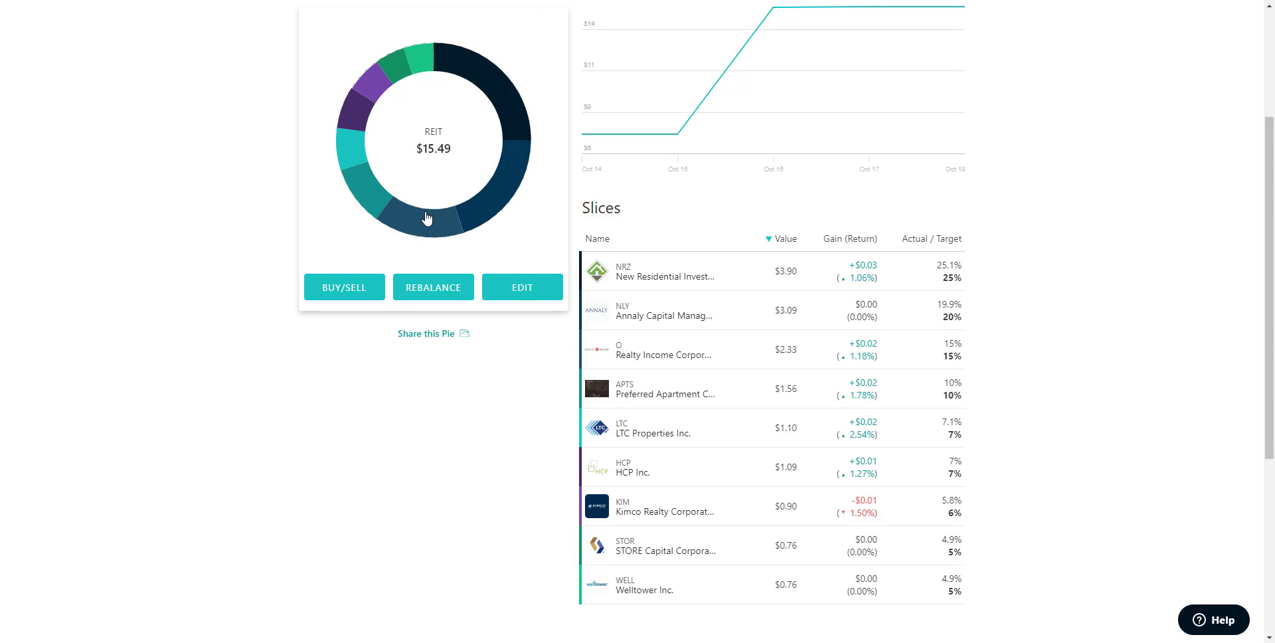
pyautogui.scroll(2, 336, 85)
pyautogui.click(346, 59)
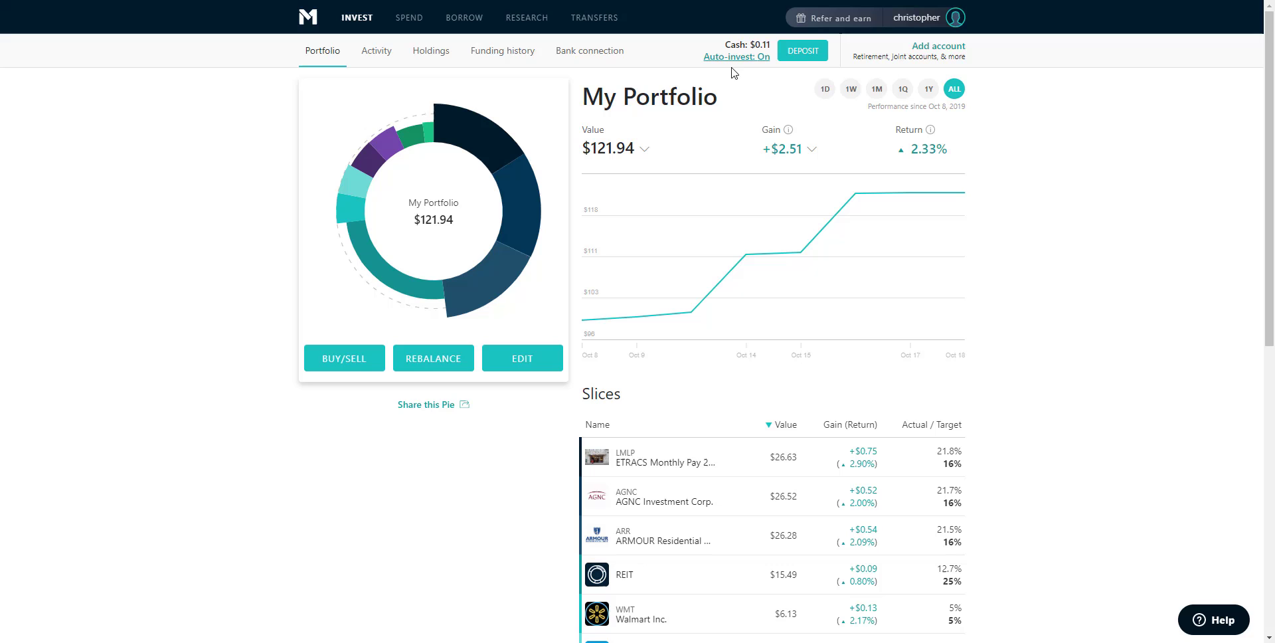
# Step: Review the Activity history, then show all holdings with shares and cost basis
pyautogui.click(378, 57)
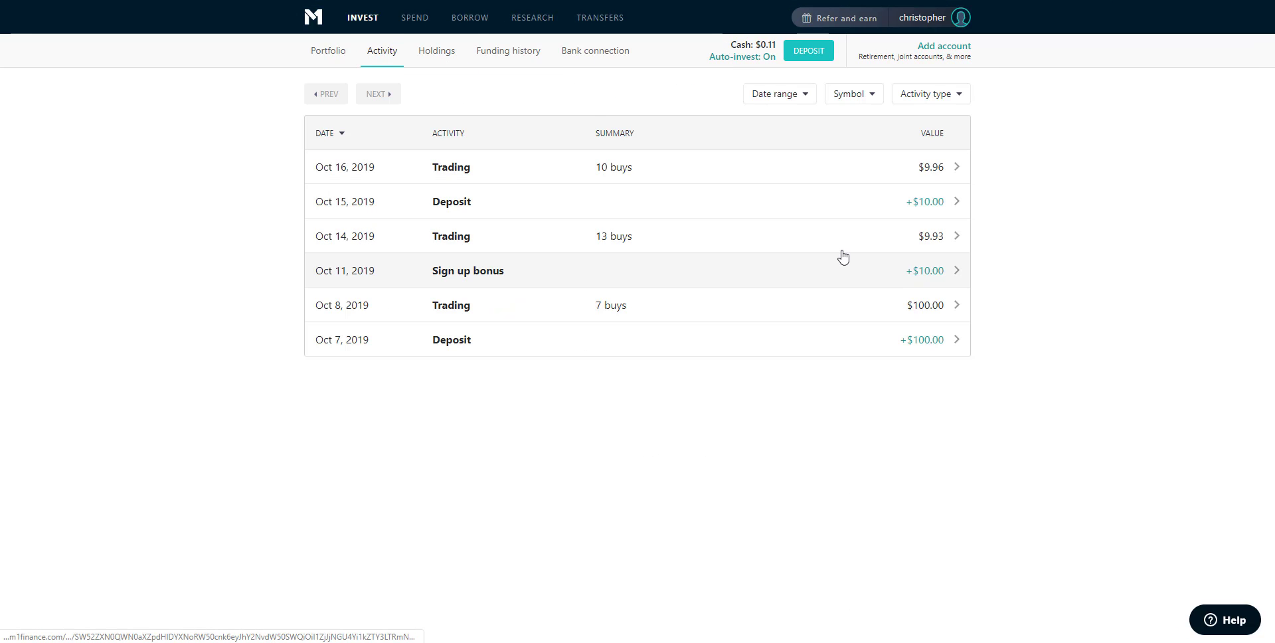
pyautogui.click(436, 50)
pyautogui.scroll(-1, 434, 138)
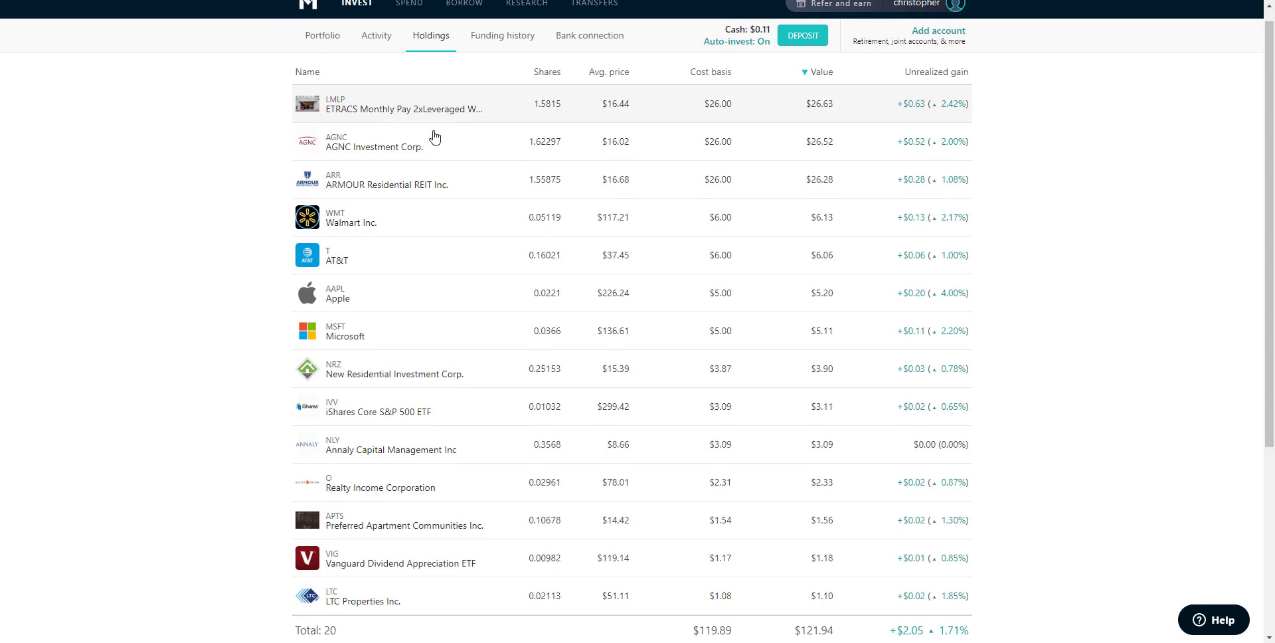
pyautogui.scroll(-1, 435, 138)
pyautogui.scroll(-2, 432, 134)
pyautogui.scroll(-1, 458, 213)
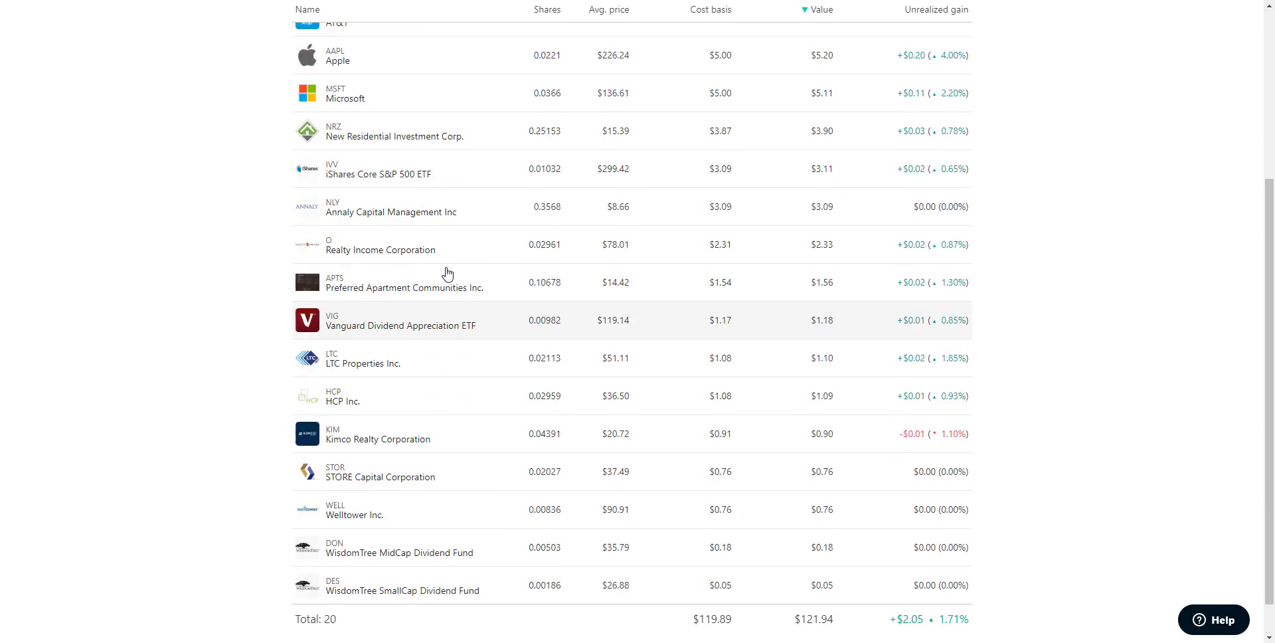
pyautogui.scroll(3, 446, 273)
pyautogui.scroll(2, 447, 276)
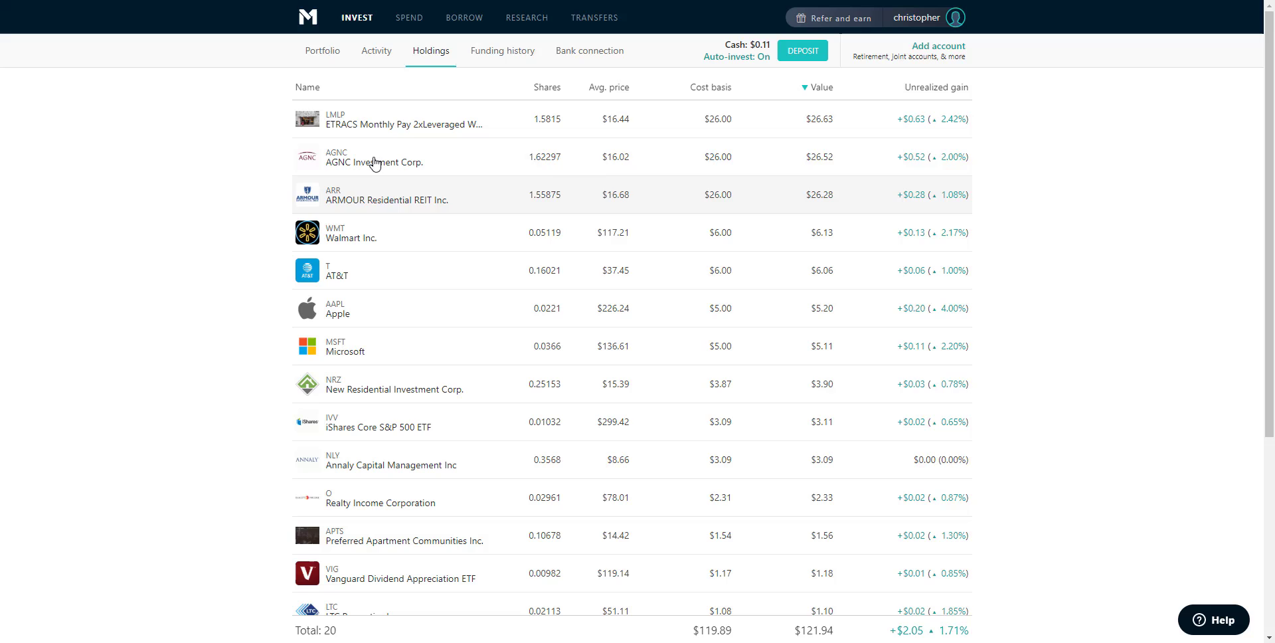
pyautogui.scroll(-2, 365, 249)
pyautogui.scroll(-3, 367, 283)
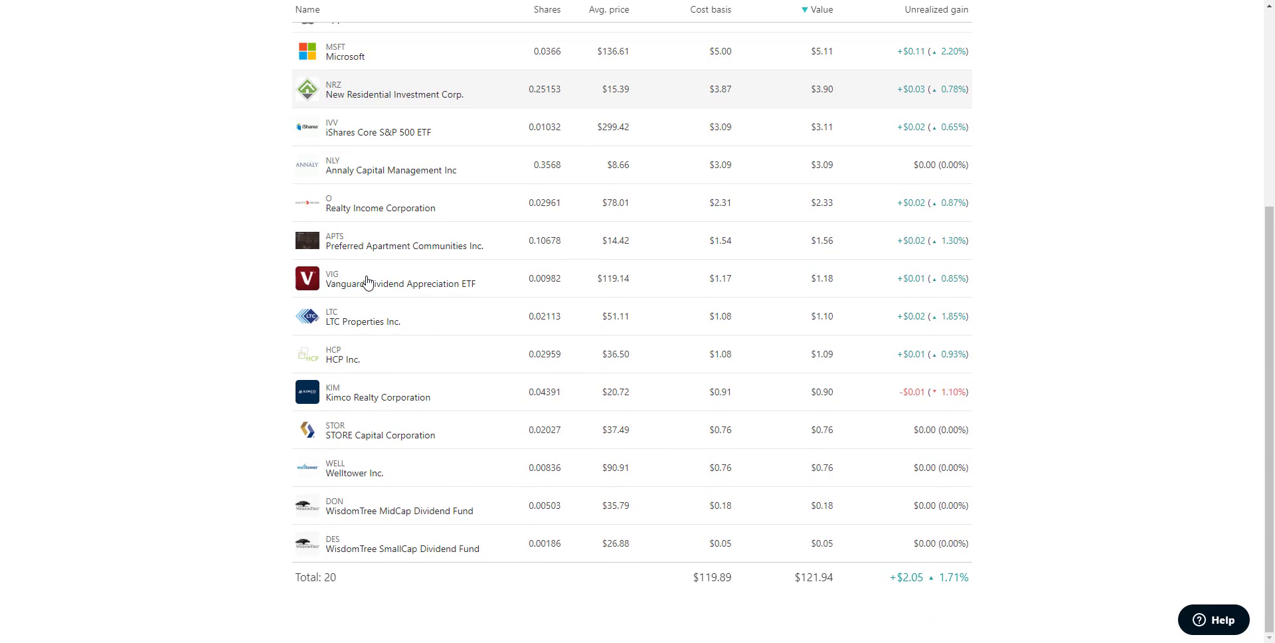
pyautogui.scroll(2, 504, 369)
pyautogui.scroll(3, 424, 249)
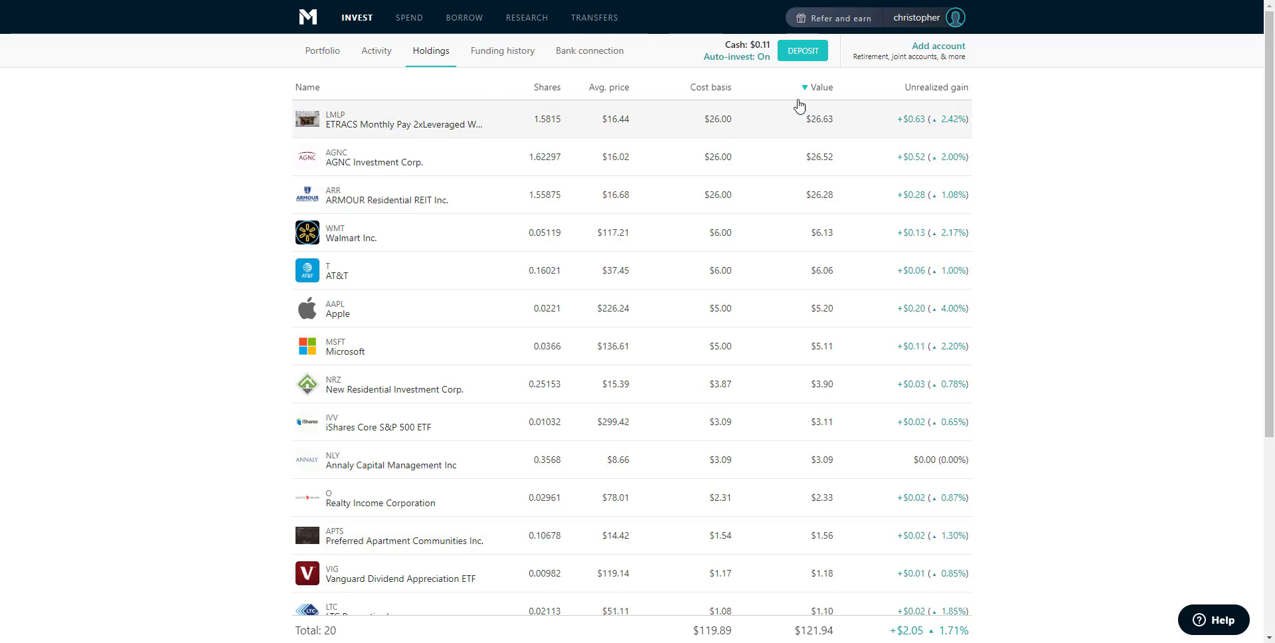
# Step: From the slices list, view the iShares Core S&P 500 ETF position and dividend yield
pyautogui.click(327, 56)
pyautogui.scroll(-2, 705, 269)
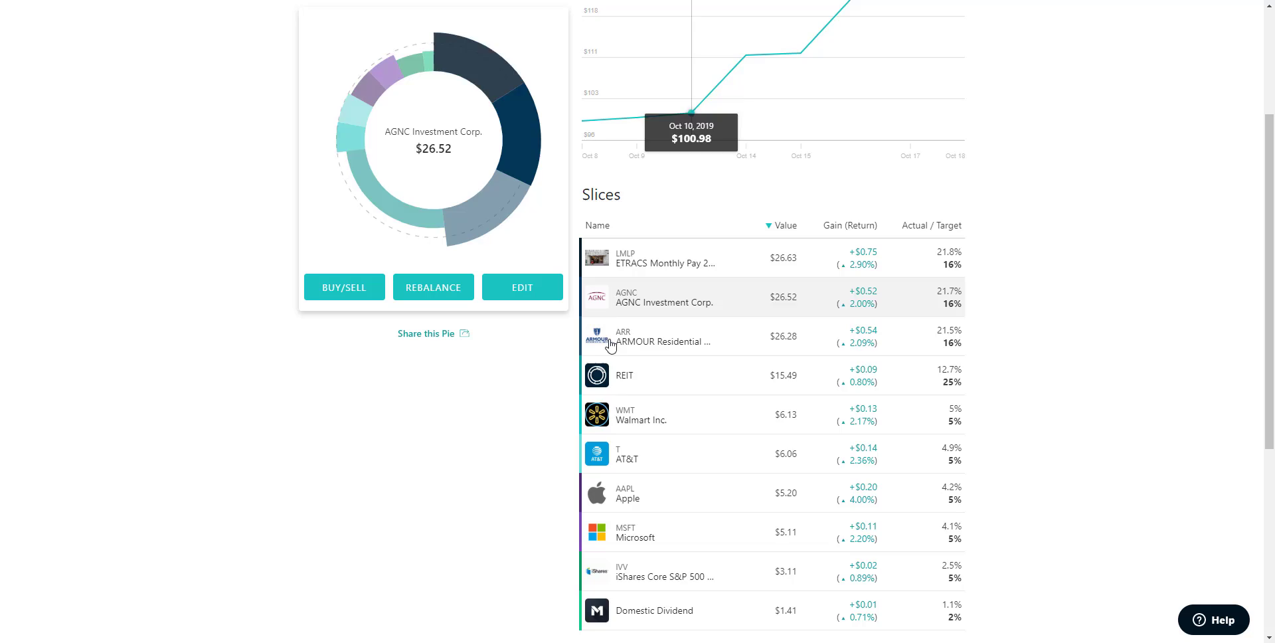
pyautogui.scroll(-2, 747, 326)
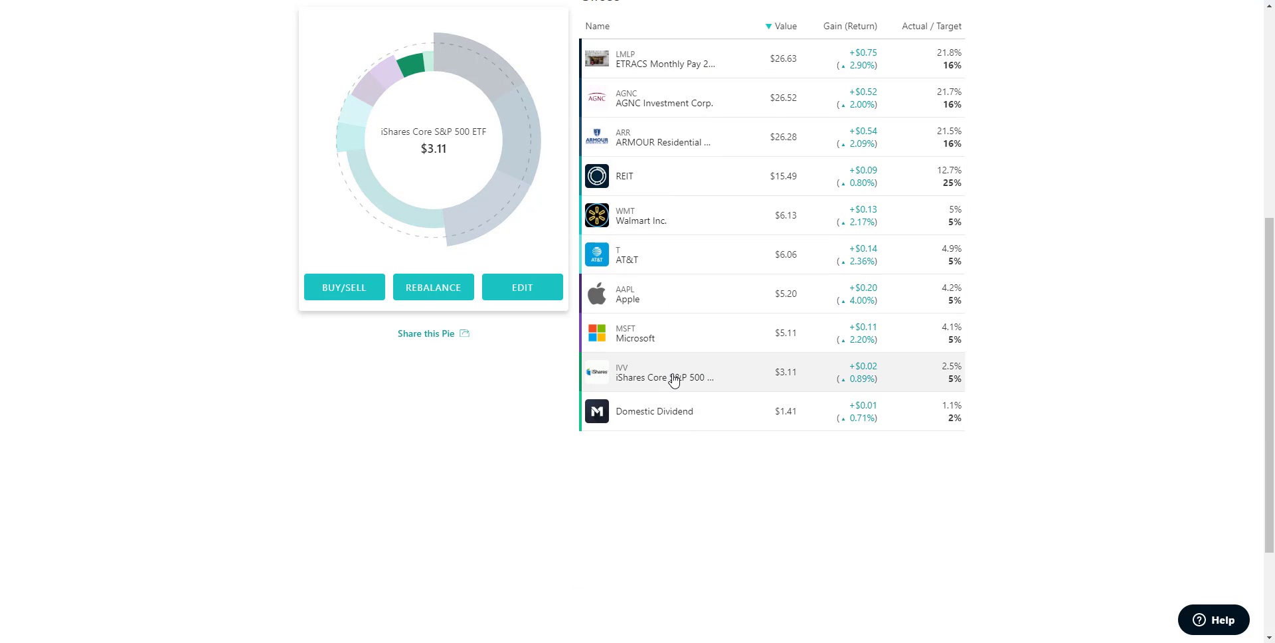
pyautogui.click(850, 381)
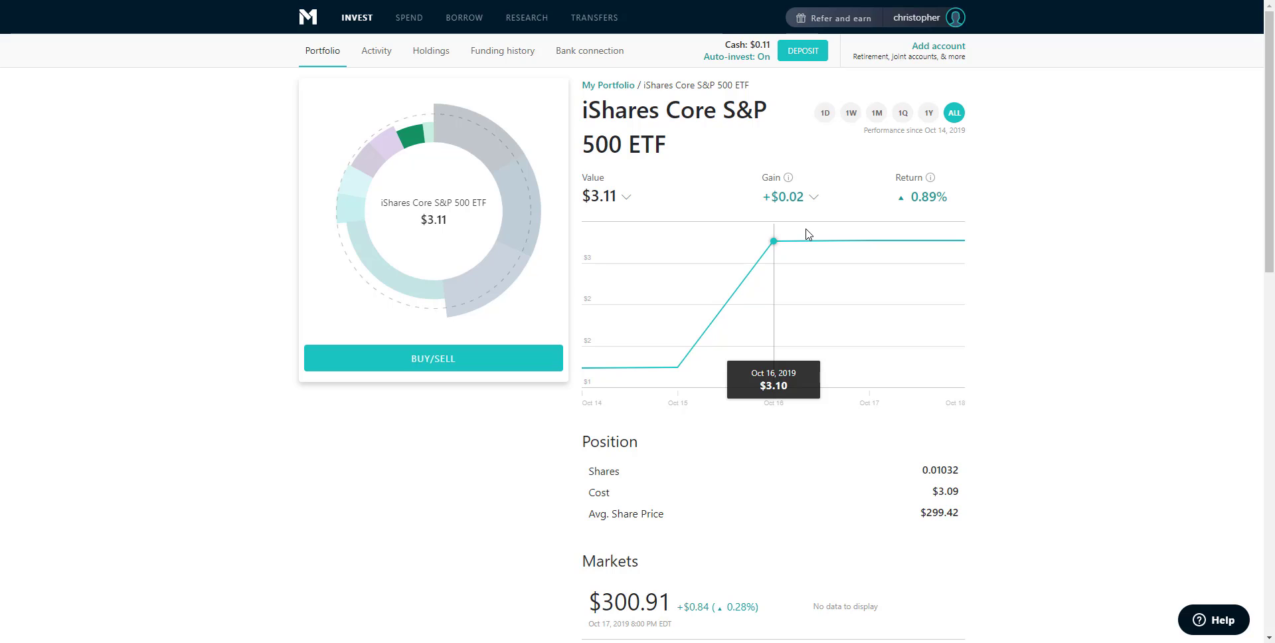
pyautogui.scroll(-1, 807, 234)
pyautogui.scroll(-1, 806, 233)
pyautogui.scroll(-1, 806, 234)
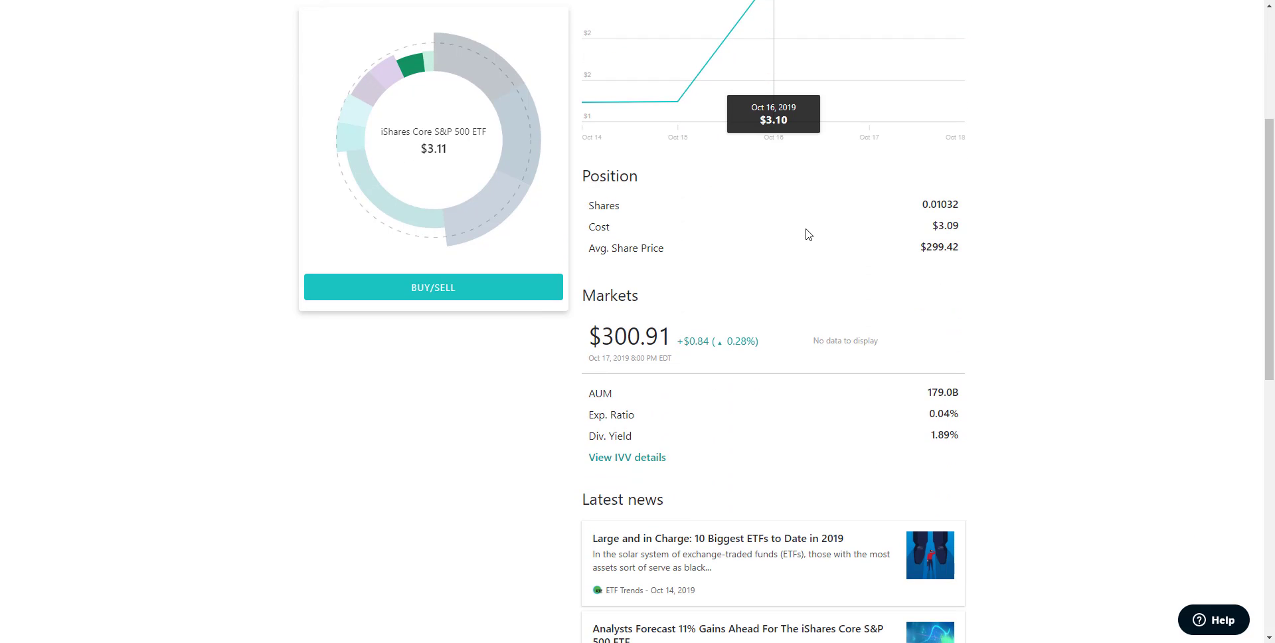
pyautogui.scroll(-1, 807, 234)
pyautogui.scroll(2, 807, 233)
pyautogui.scroll(1, 807, 234)
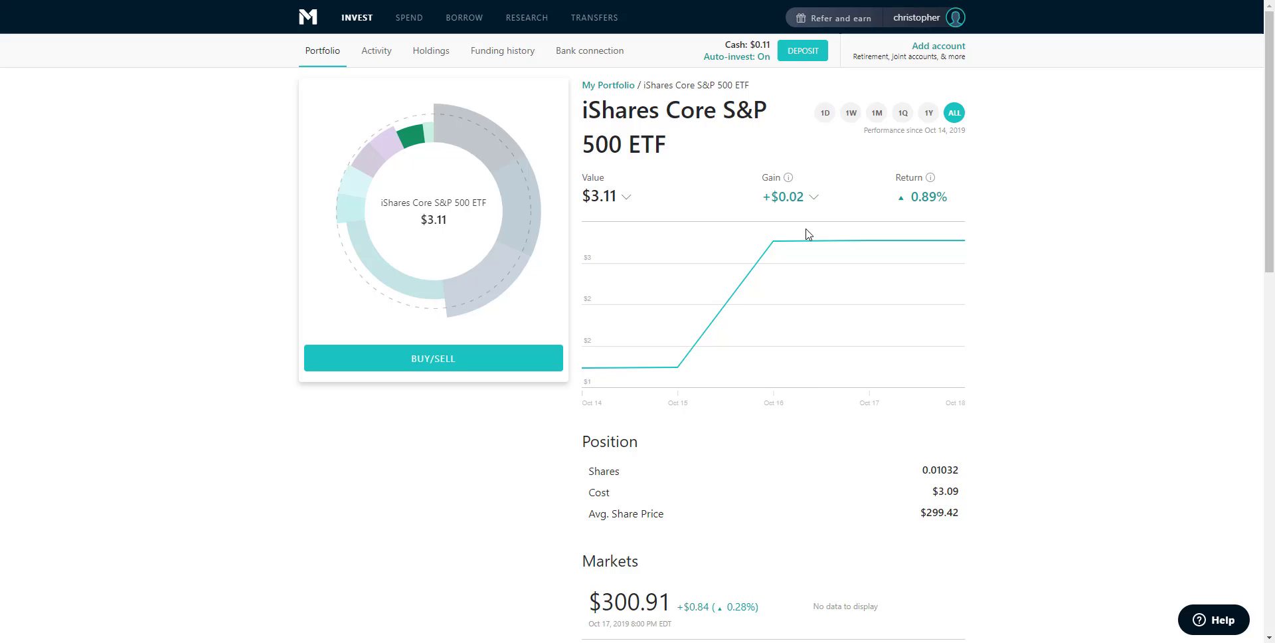
# Step: Back on My Portfolio, drill into the $1.41 Domestic Dividend sub-pie breakdown
pyautogui.click(330, 63)
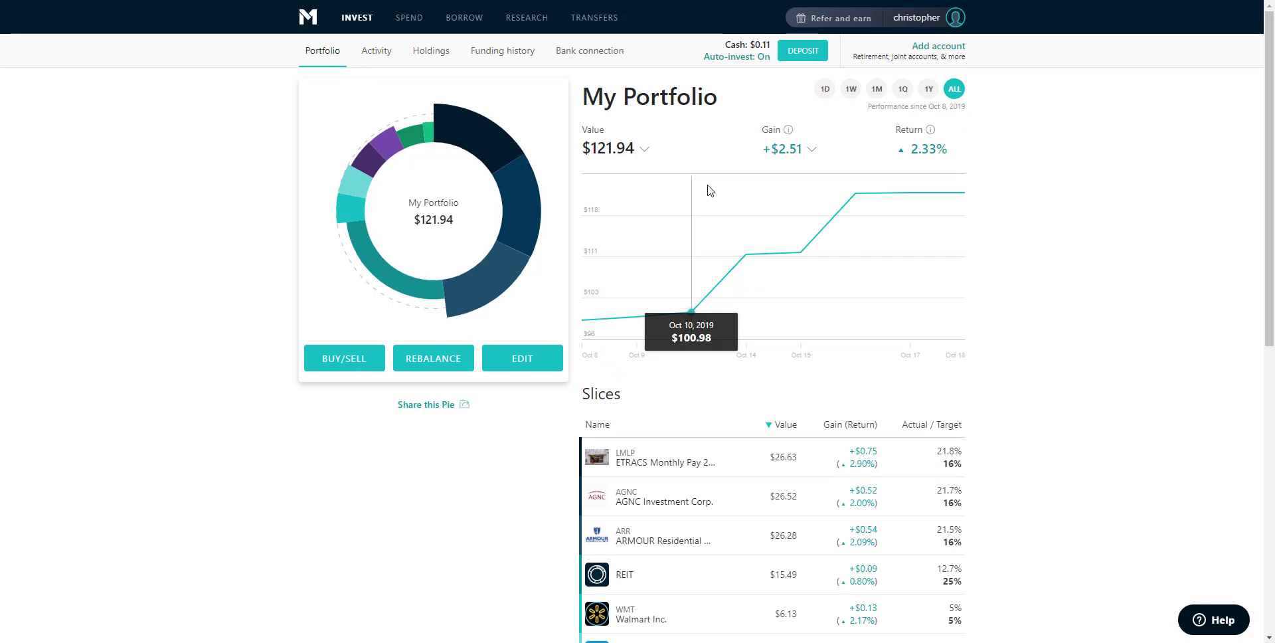
pyautogui.scroll(-1, 750, 355)
pyautogui.scroll(-1, 751, 355)
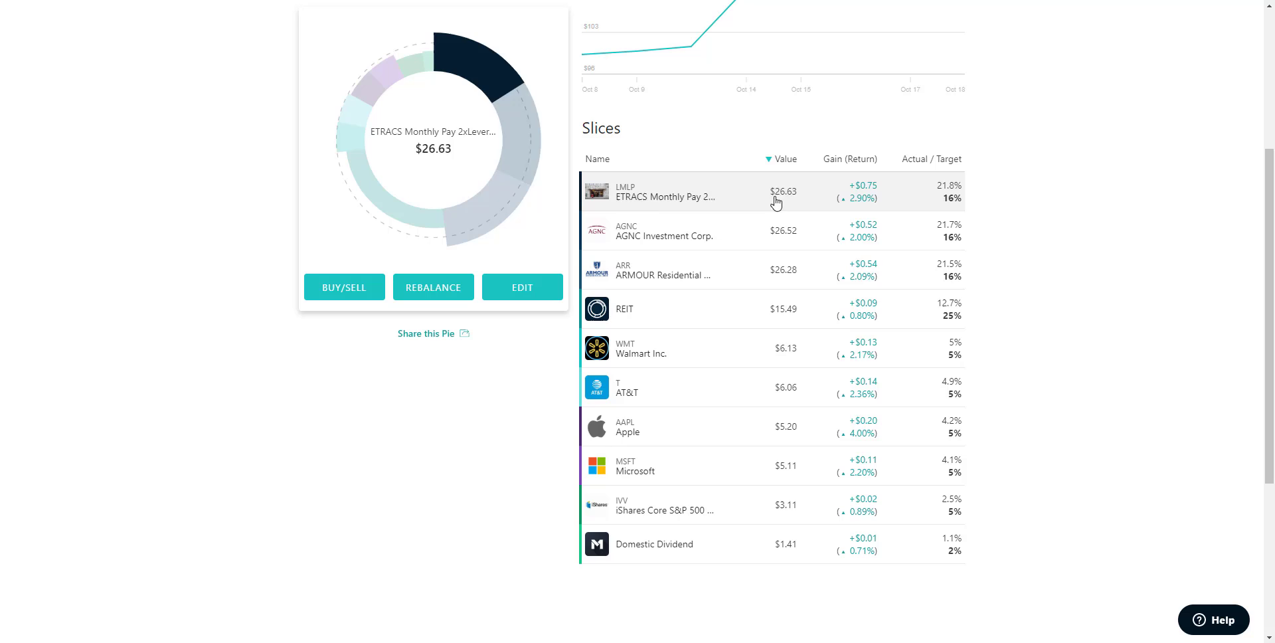
pyautogui.click(737, 556)
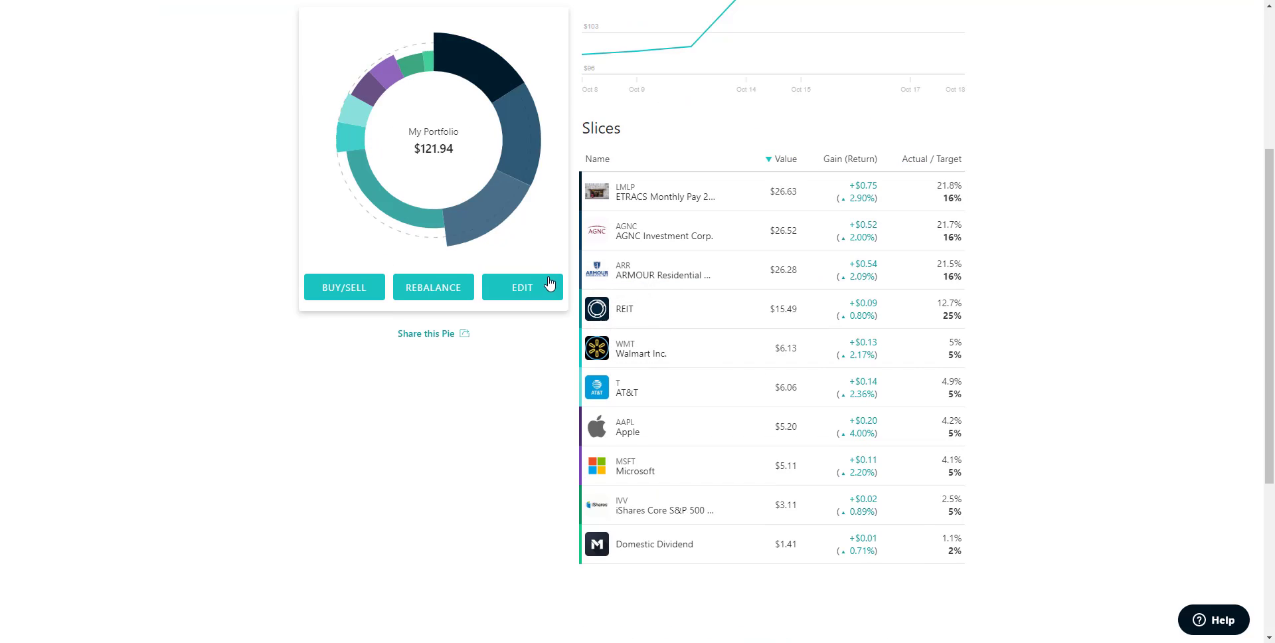
# Step: Start editing the pie and browse the Income Earners category of Expert Pies
pyautogui.click(549, 285)
pyautogui.click(563, 57)
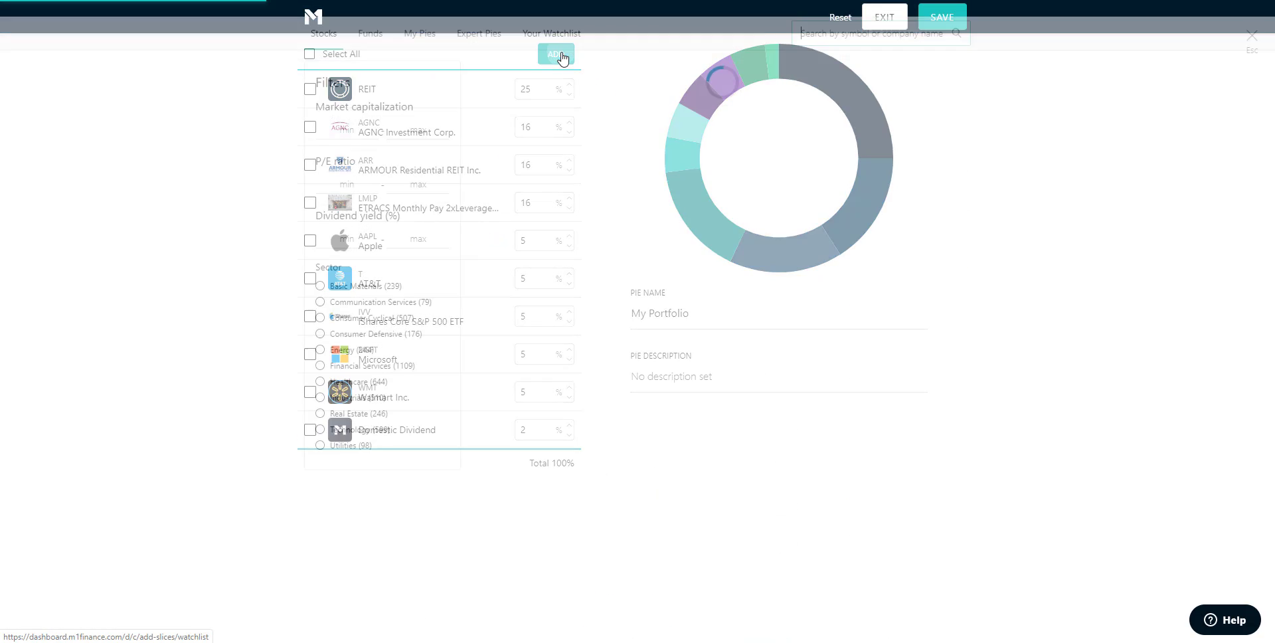
pyautogui.click(464, 25)
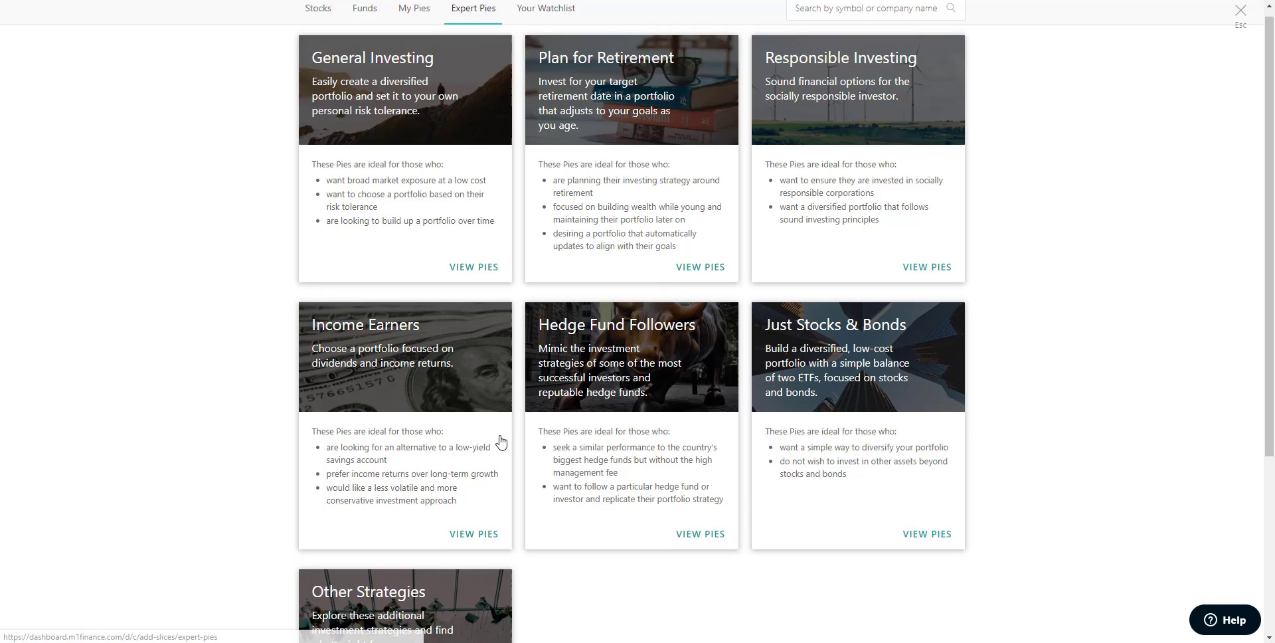
pyautogui.scroll(-1, 499, 442)
pyautogui.scroll(-1, 427, 203)
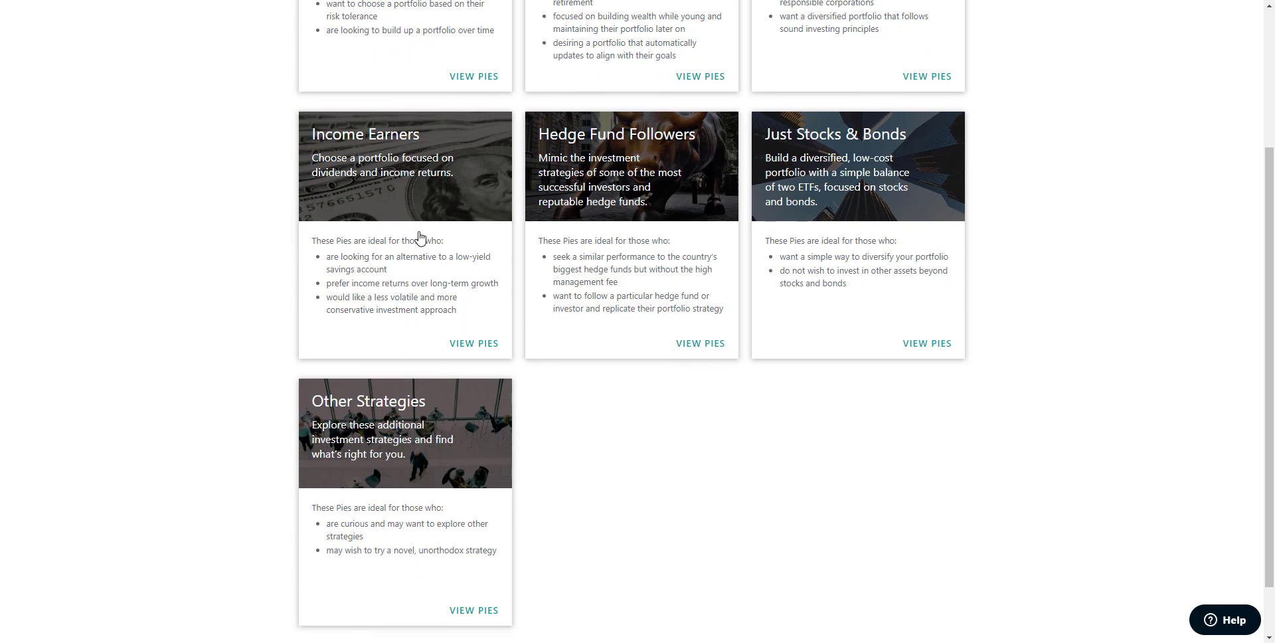
pyautogui.click(396, 164)
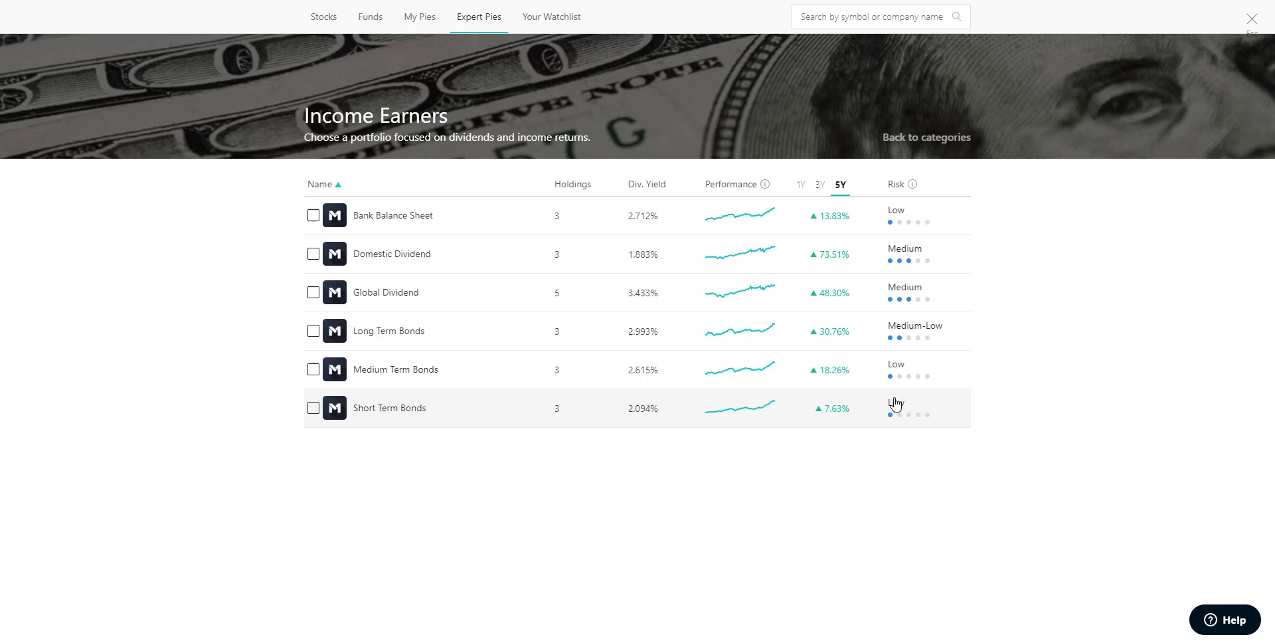
# Step: Check the Stocks screener, step back and forward, and return to the pie editor
pyautogui.click(332, 22)
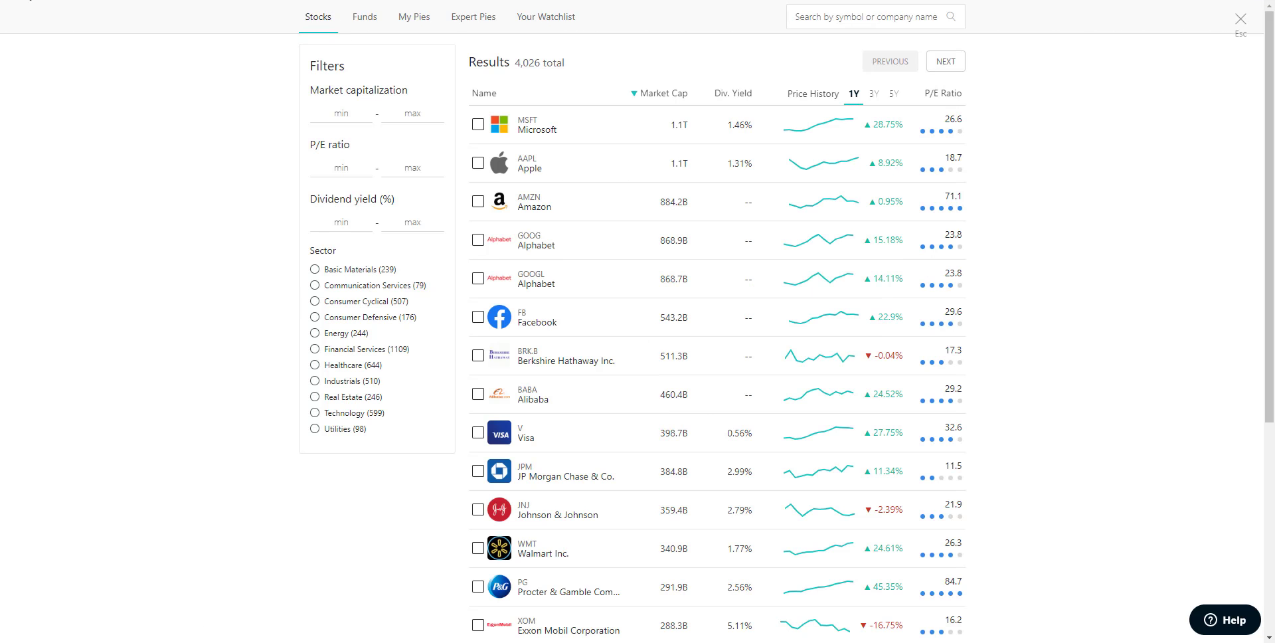
pyautogui.hotkey('alt', 'Left')
pyautogui.hotkey('alt', 'Left')
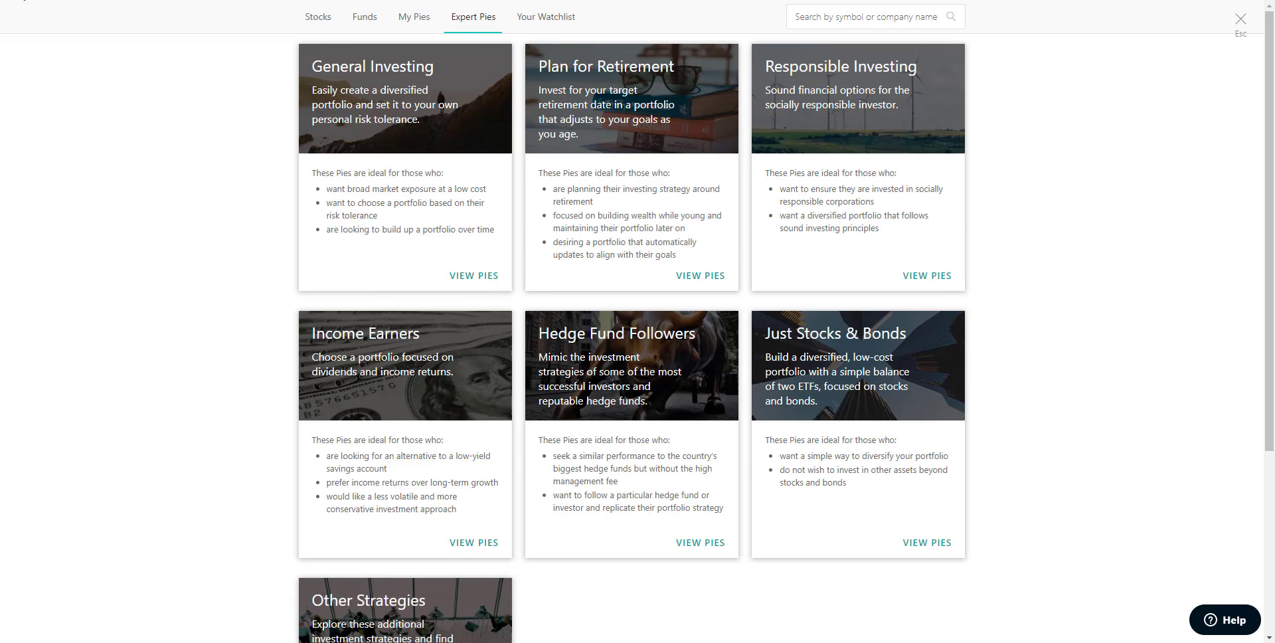
pyautogui.hotkey('alt', 'Right')
pyautogui.press('Escape')
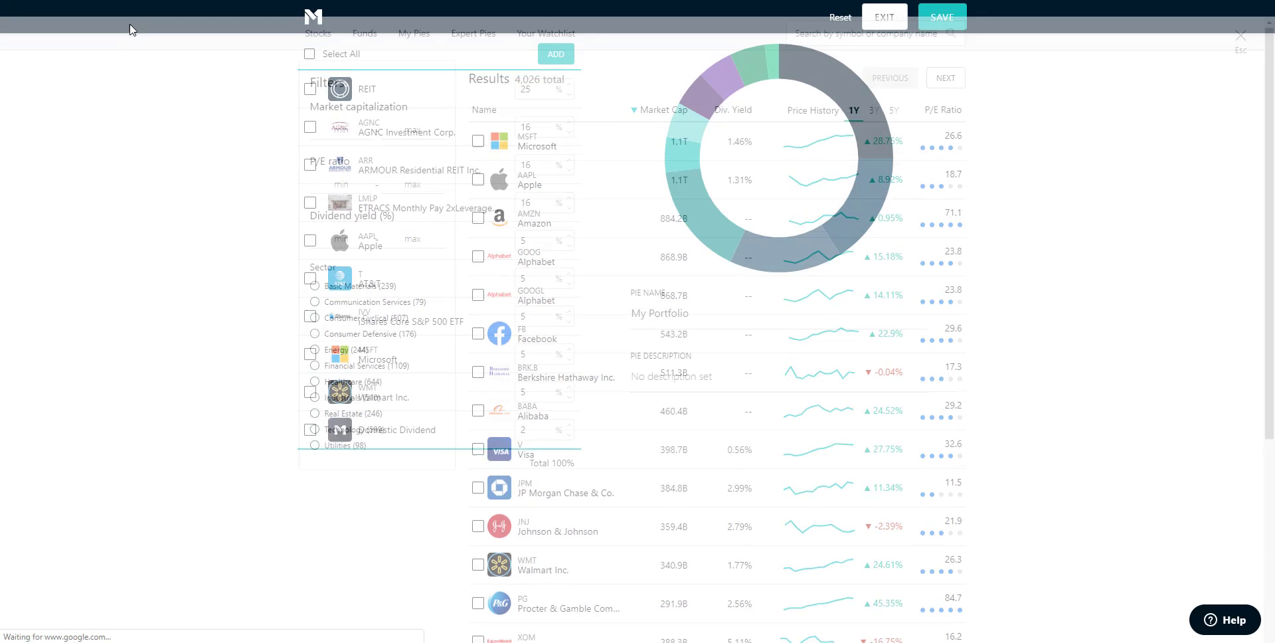
# Step: Leave the pie editor unsaved to show the dividend pie's Slices list
pyautogui.click(876, 24)
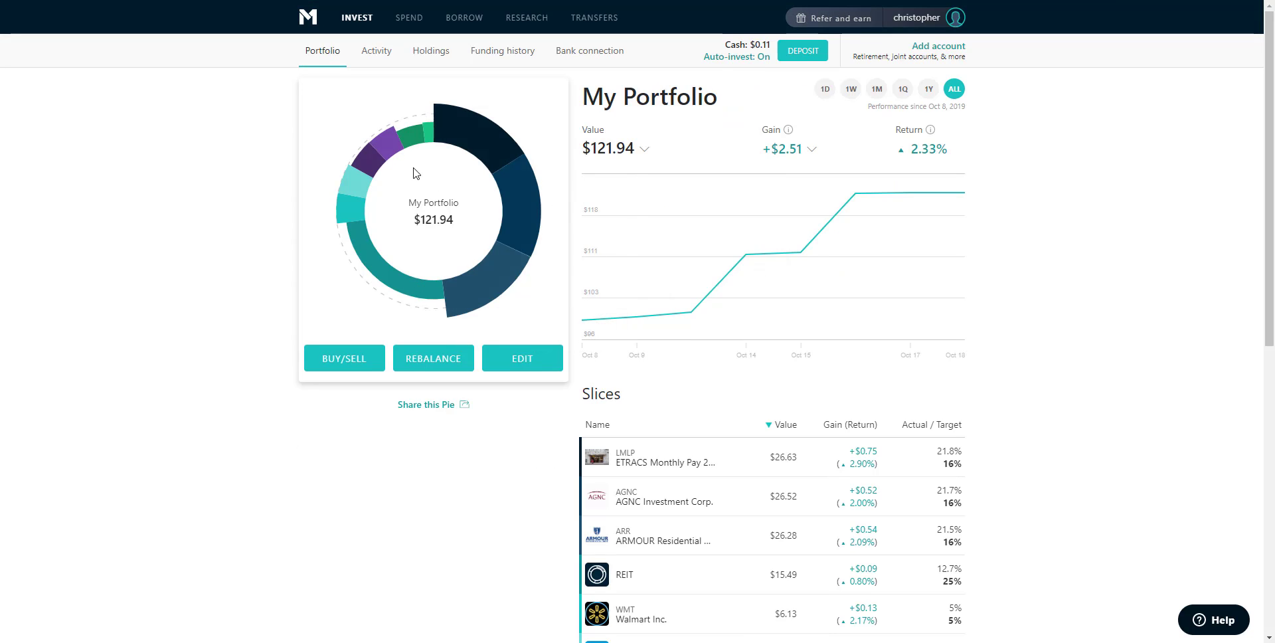
pyautogui.scroll(-4, 677, 275)
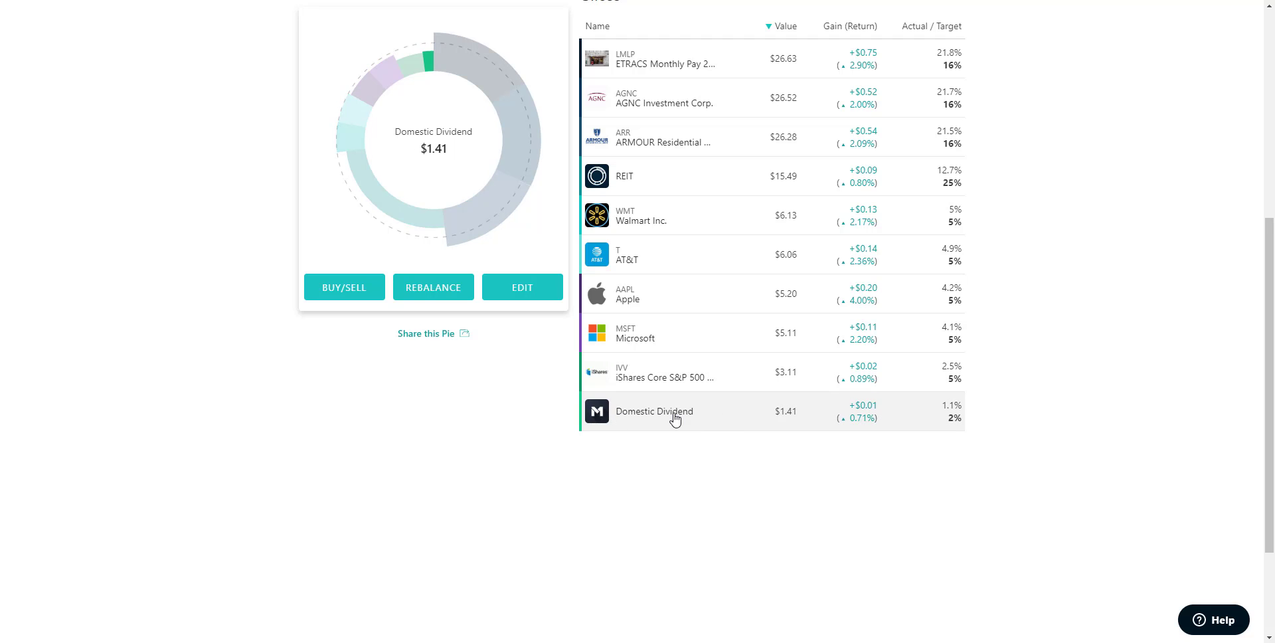
pyautogui.scroll(1, 675, 419)
pyautogui.scroll(1, 674, 419)
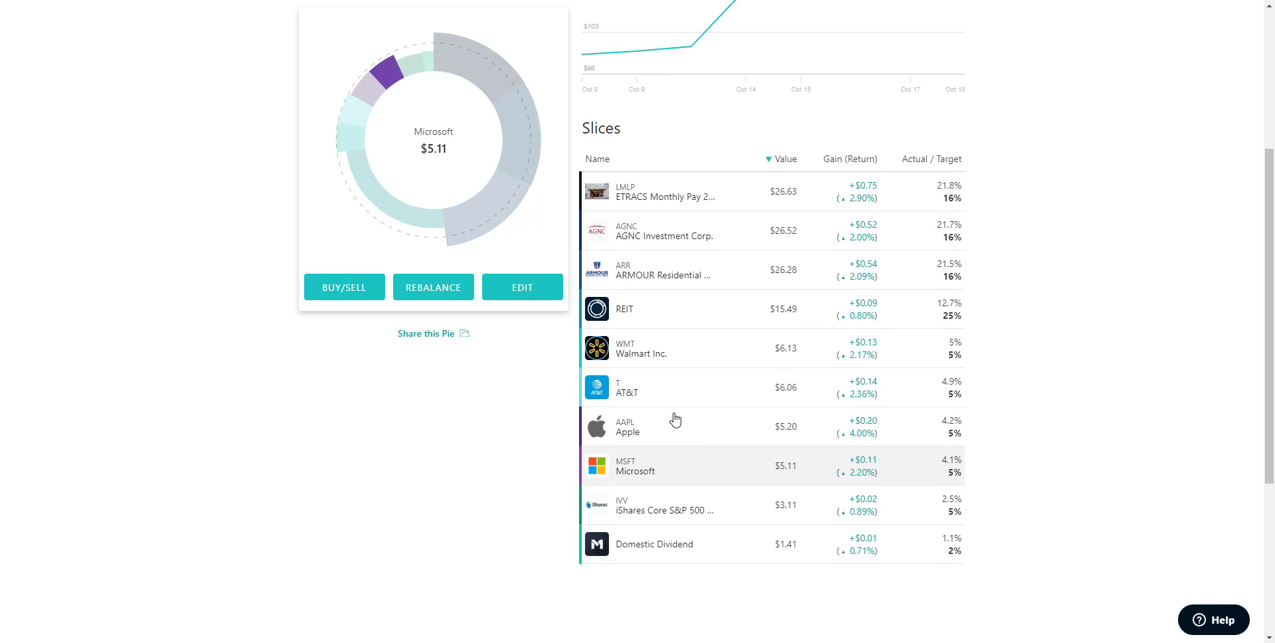
pyautogui.scroll(1, 674, 419)
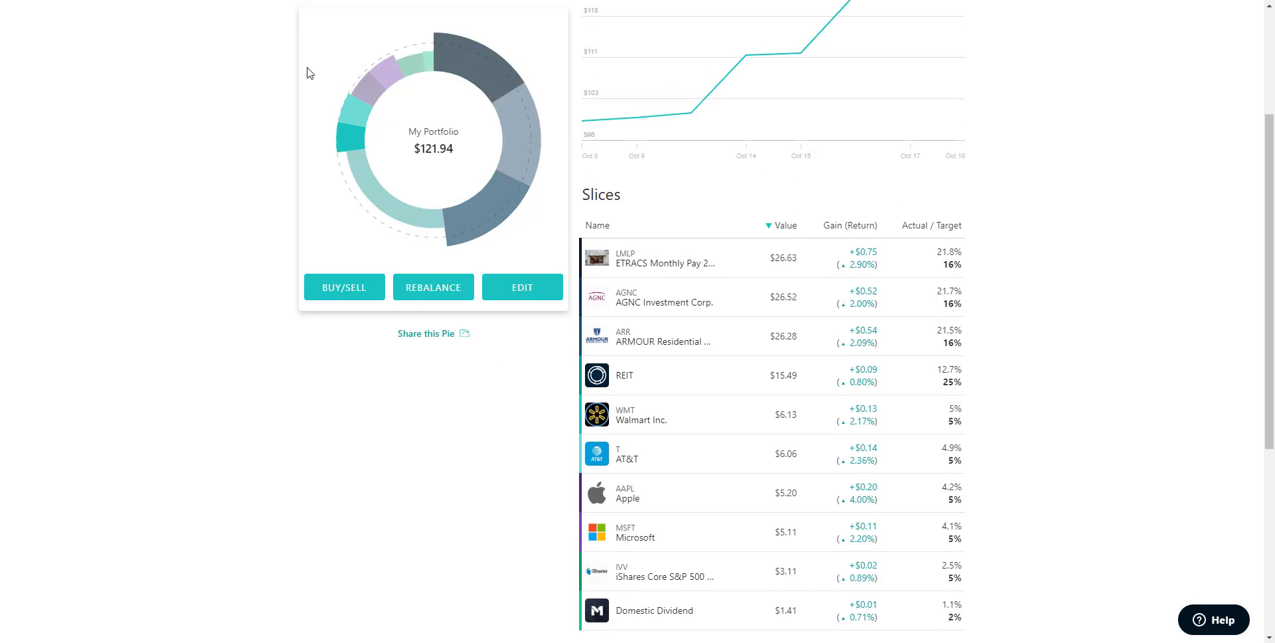
pyautogui.scroll(2, 142, 167)
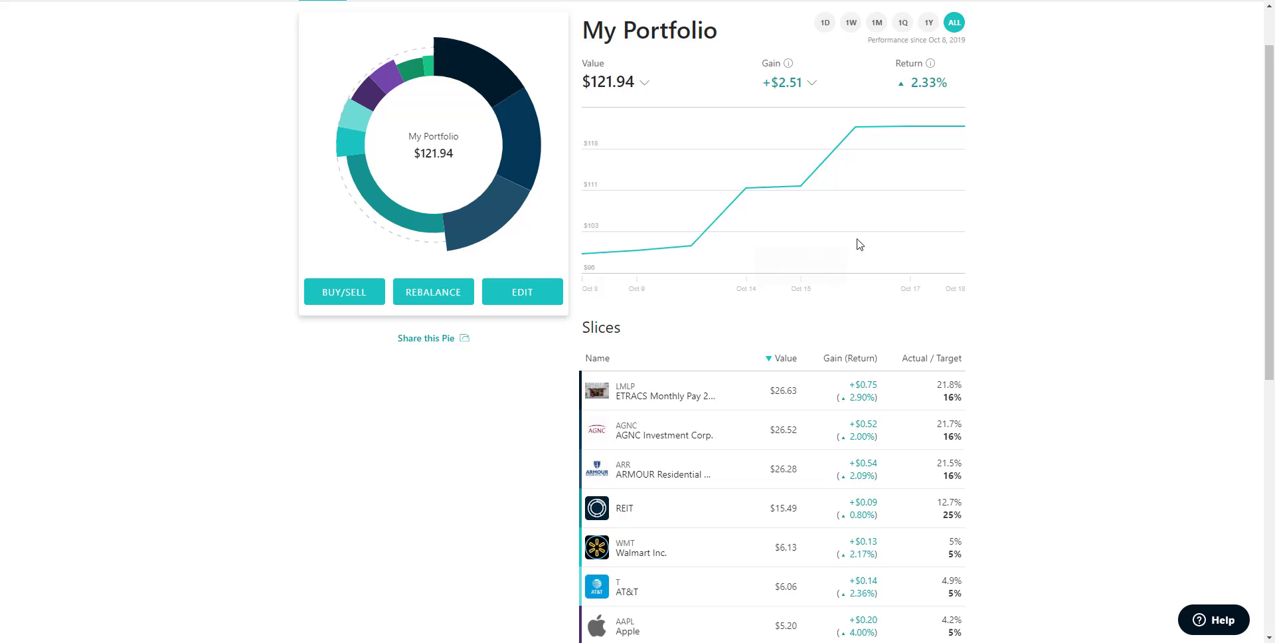
pyautogui.scroll(-2, 1029, 322)
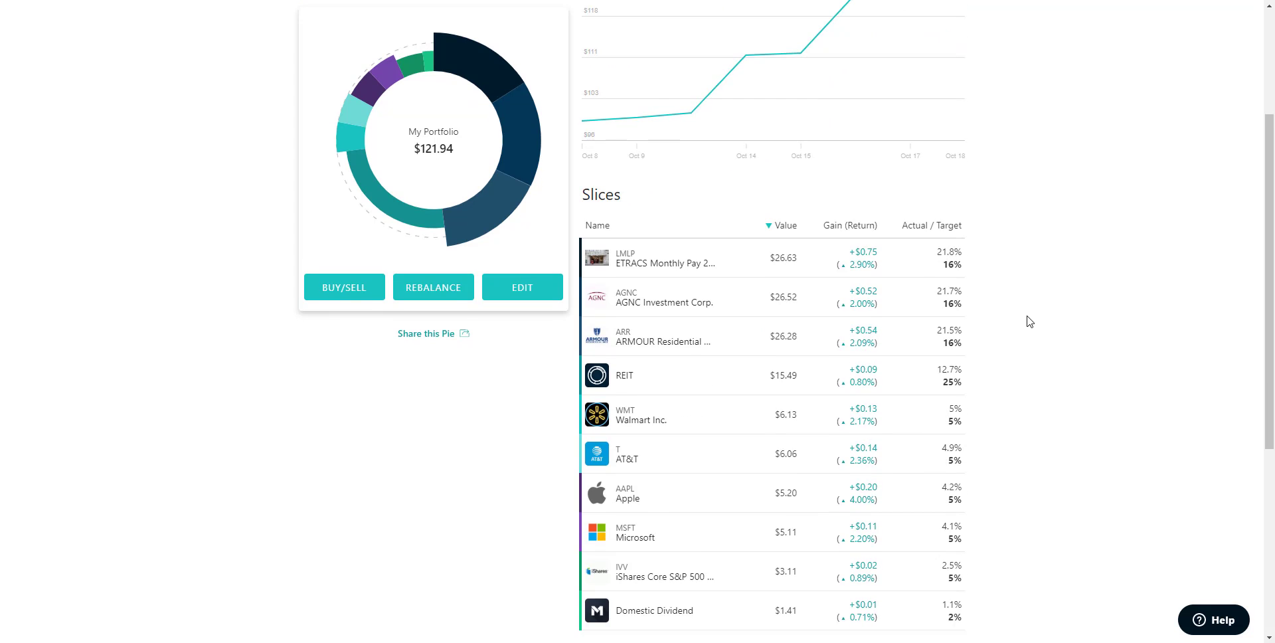
pyautogui.scroll(-1, 1029, 321)
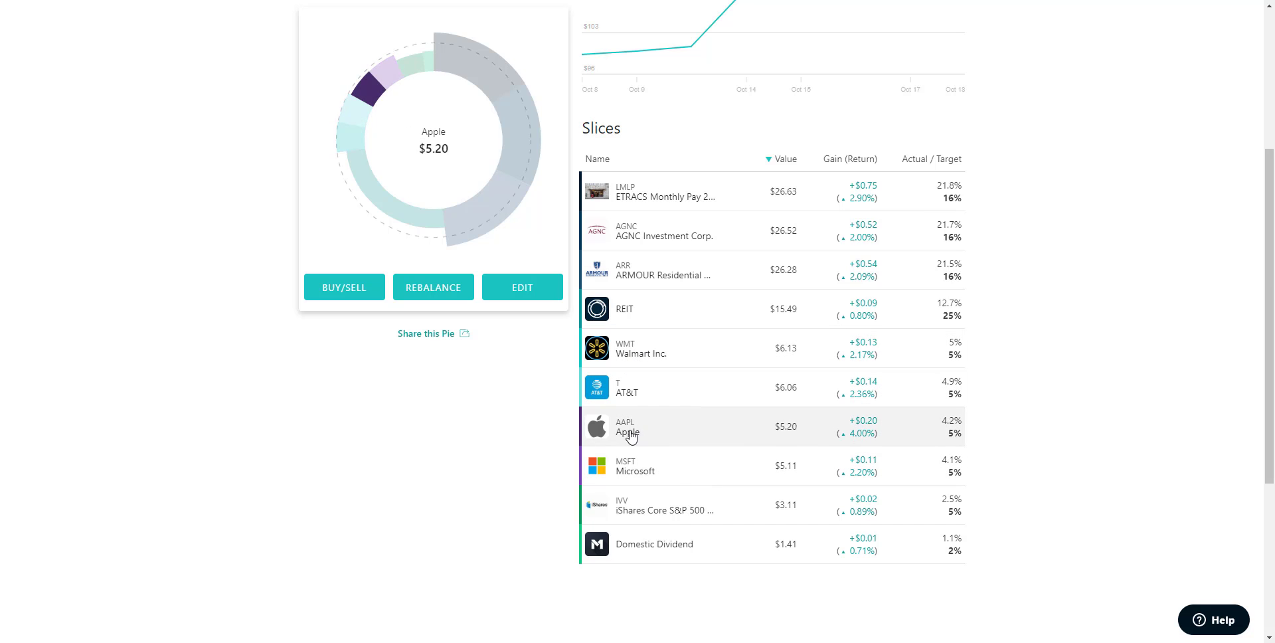
# Step: Highlight Walmart's 1.77% dividend yield and switch to the Dividend Meter spreadsheet
pyautogui.click(648, 355)
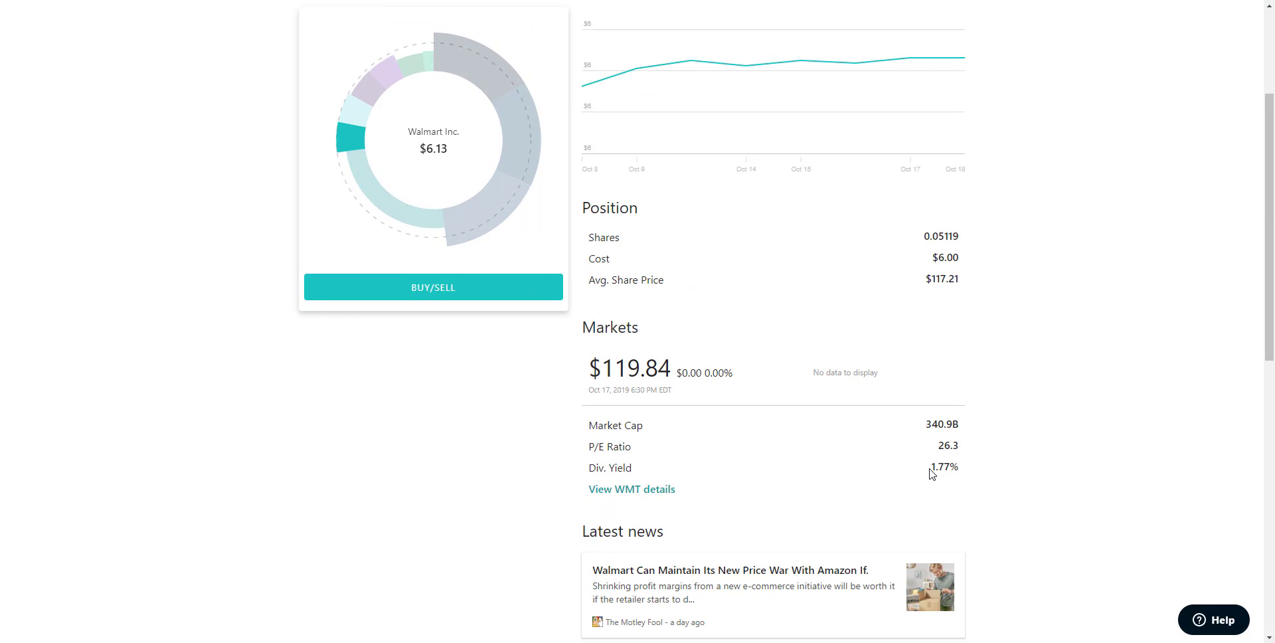
pyautogui.moveTo(930, 474); pyautogui.dragTo(990, 467)
pyautogui.hotkey('ctrl', 'Tab')
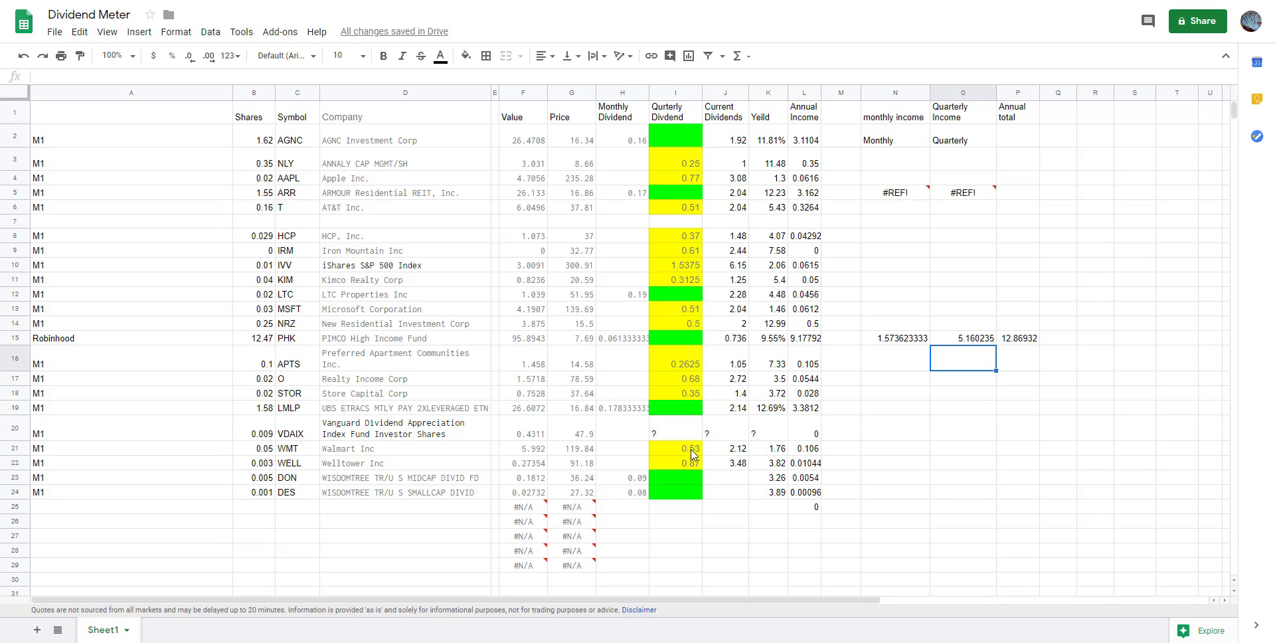
# Step: Check Walmart's row: quarterly dividend as 2.12/4, share count and 2.12 current dividend, then return to the Walmart page
pyautogui.click(695, 449)
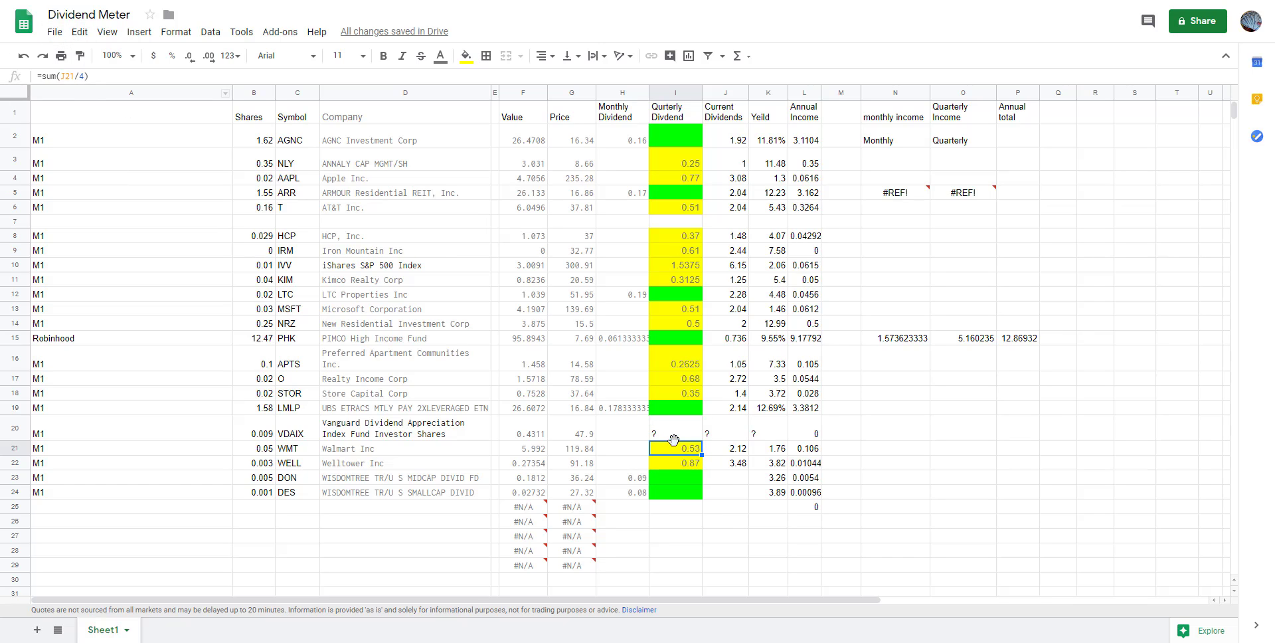
pyautogui.click(252, 450)
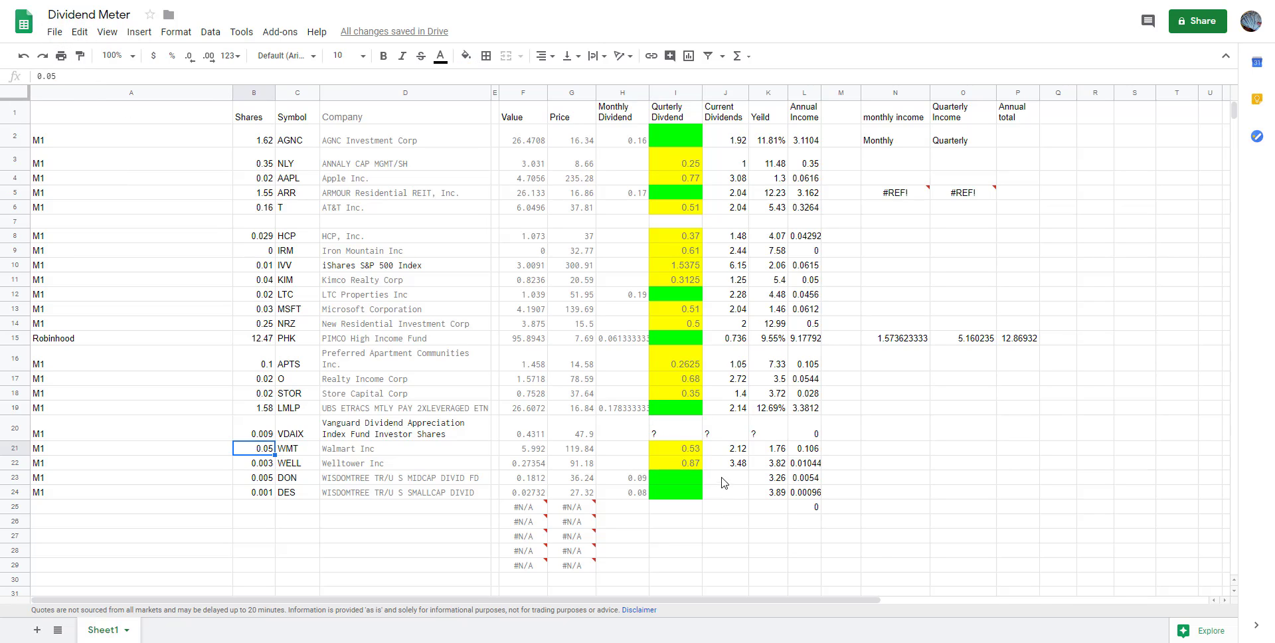
pyautogui.click(677, 453)
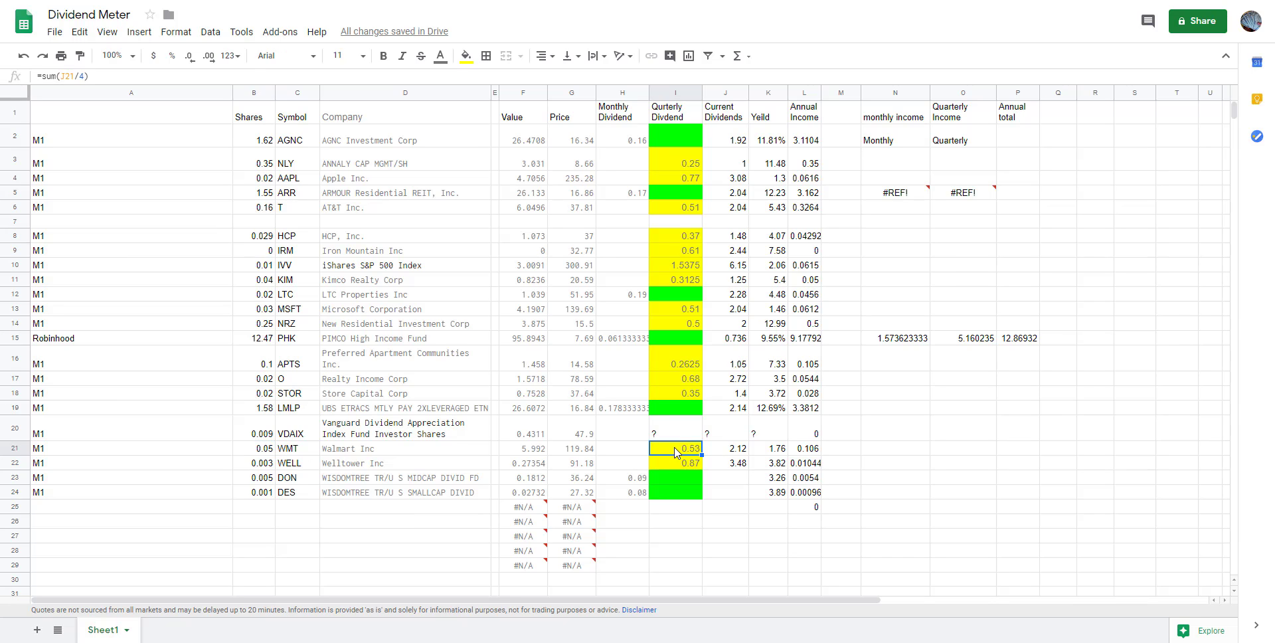
pyautogui.click(728, 450)
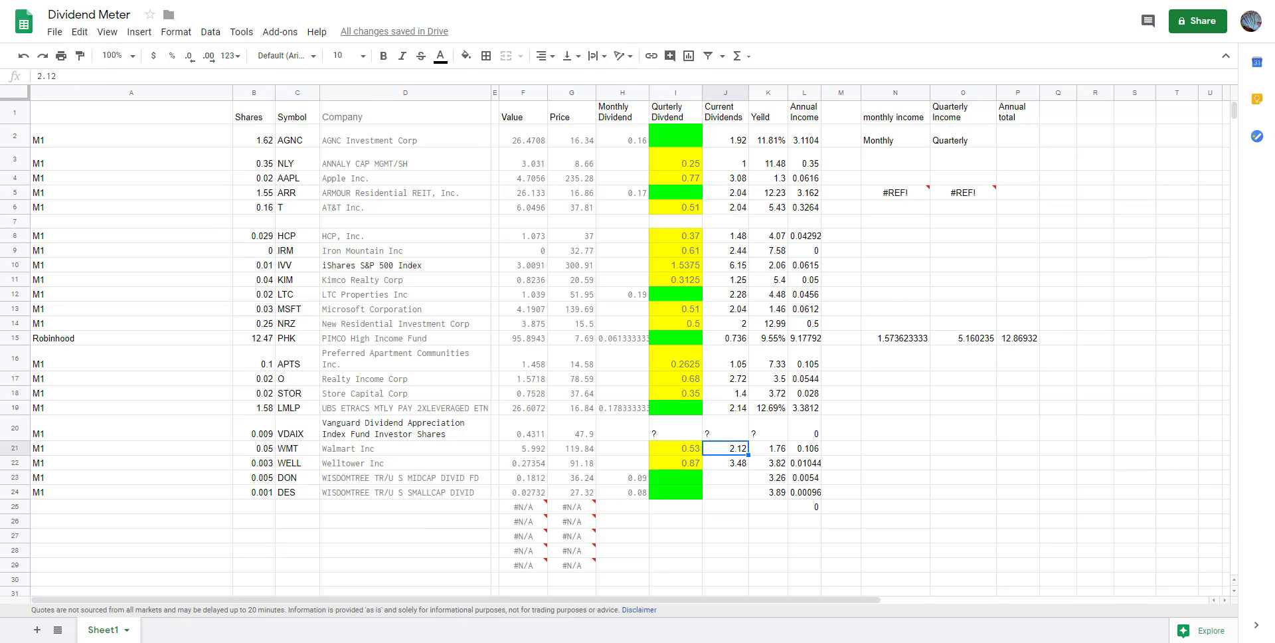
pyautogui.hotkey('ctrl', 'Tab')
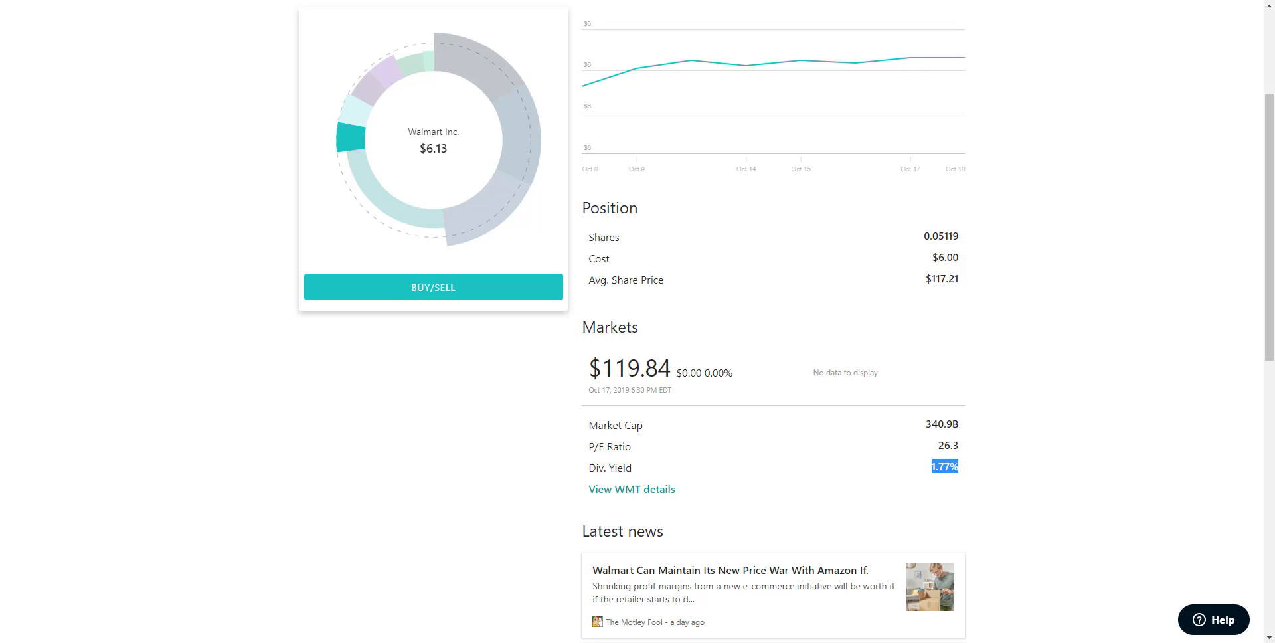
# Step: From the pie's slices, view AT&T's position and highlight its 5.40% dividend yield
pyautogui.hotkey('alt', 'Left')
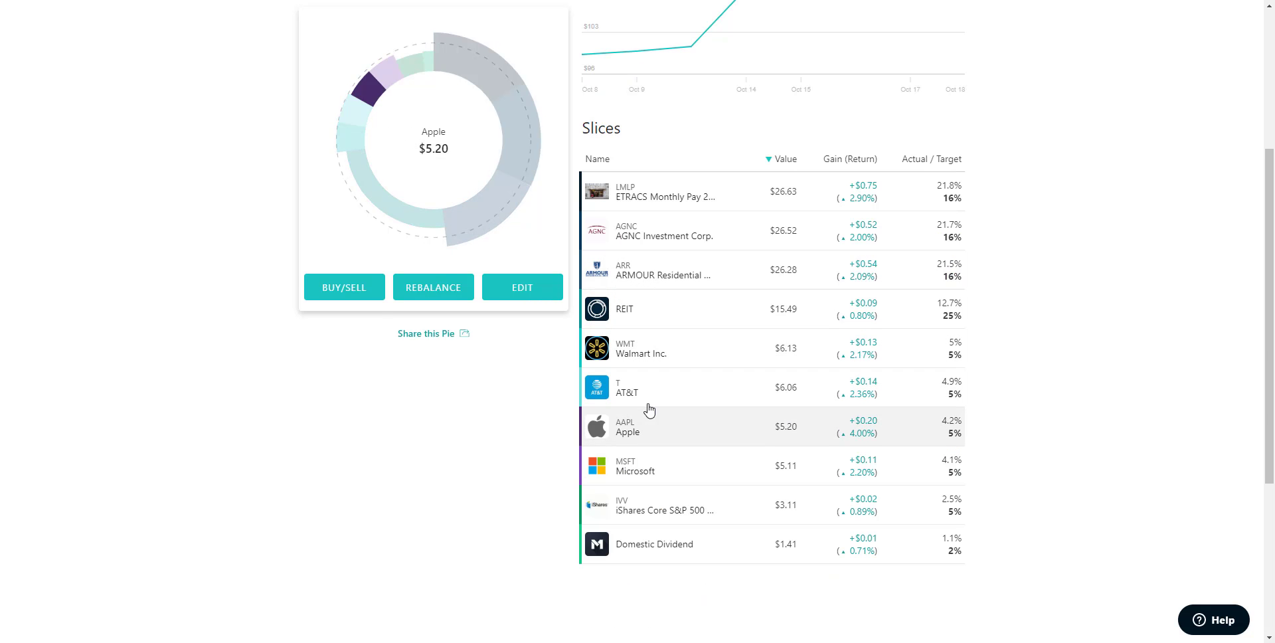
pyautogui.click(643, 393)
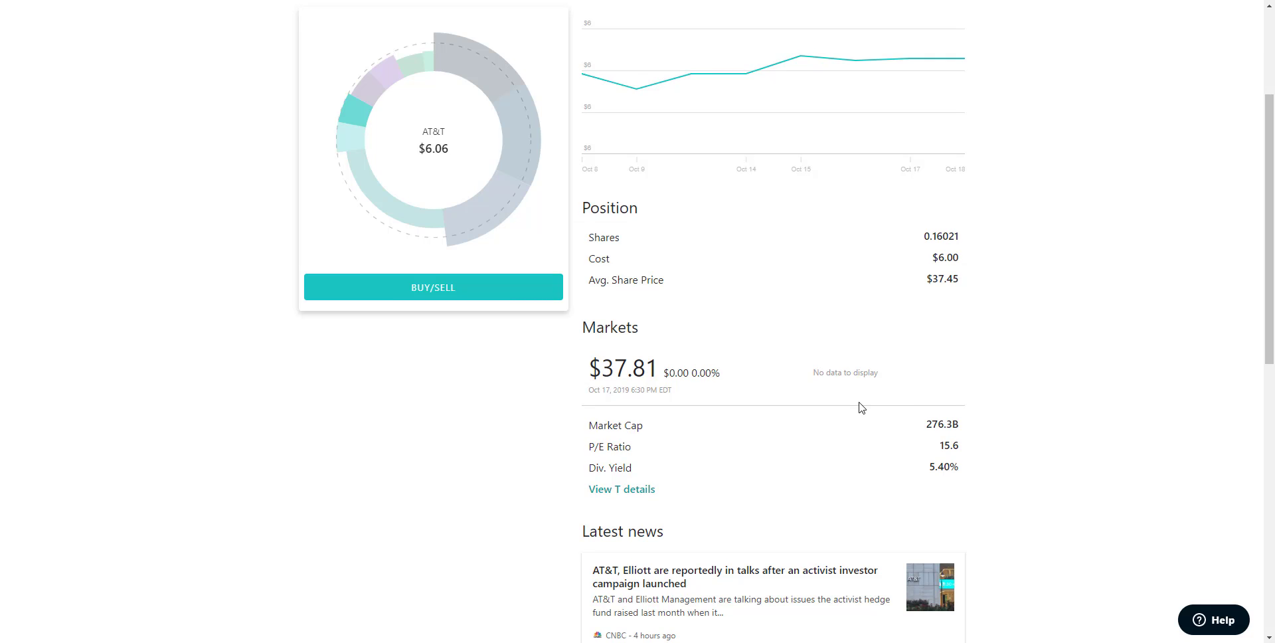
pyautogui.moveTo(922, 478); pyautogui.dragTo(965, 477)
# Step: In a new tab, Google 'yahoo finance' and go to the Yahoo Finance site
pyautogui.hotkey('ctrl', 't')
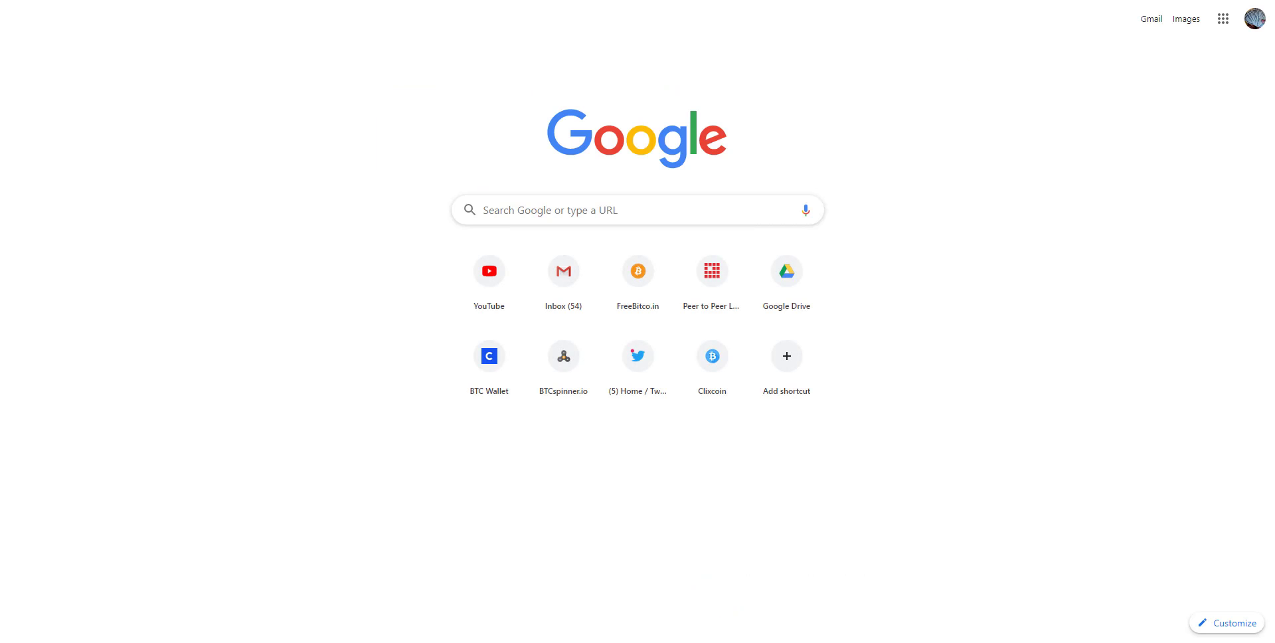
pyautogui.write('yahoo ')
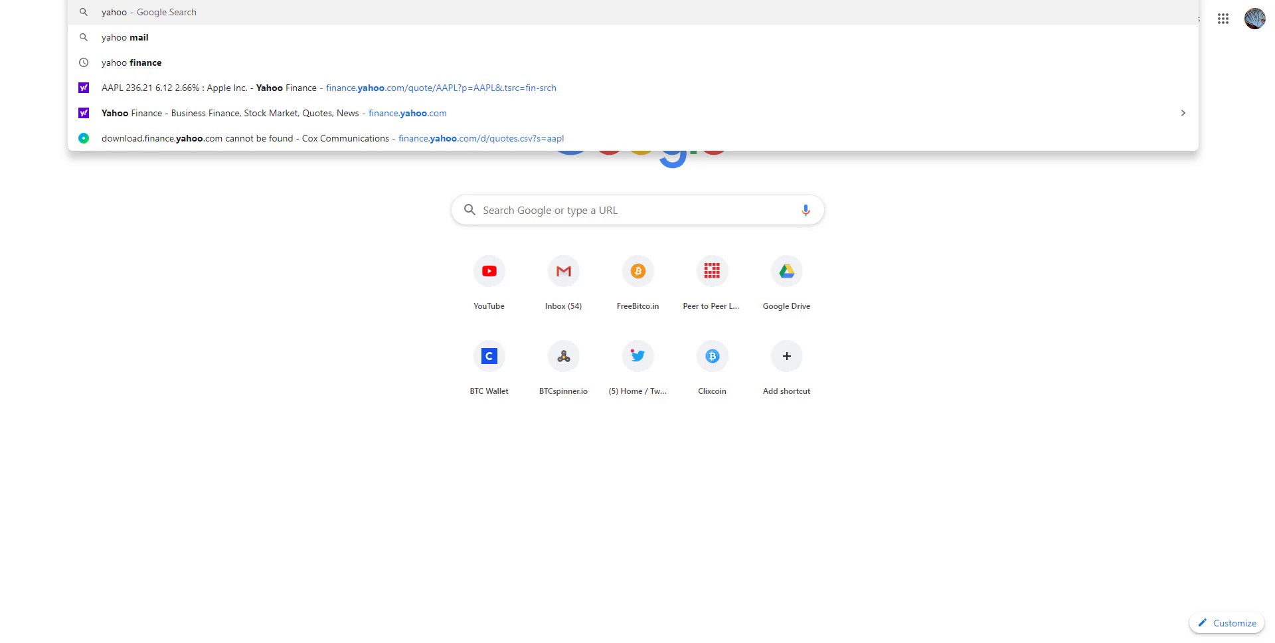
pyautogui.write('finance')
pyautogui.press('Return')
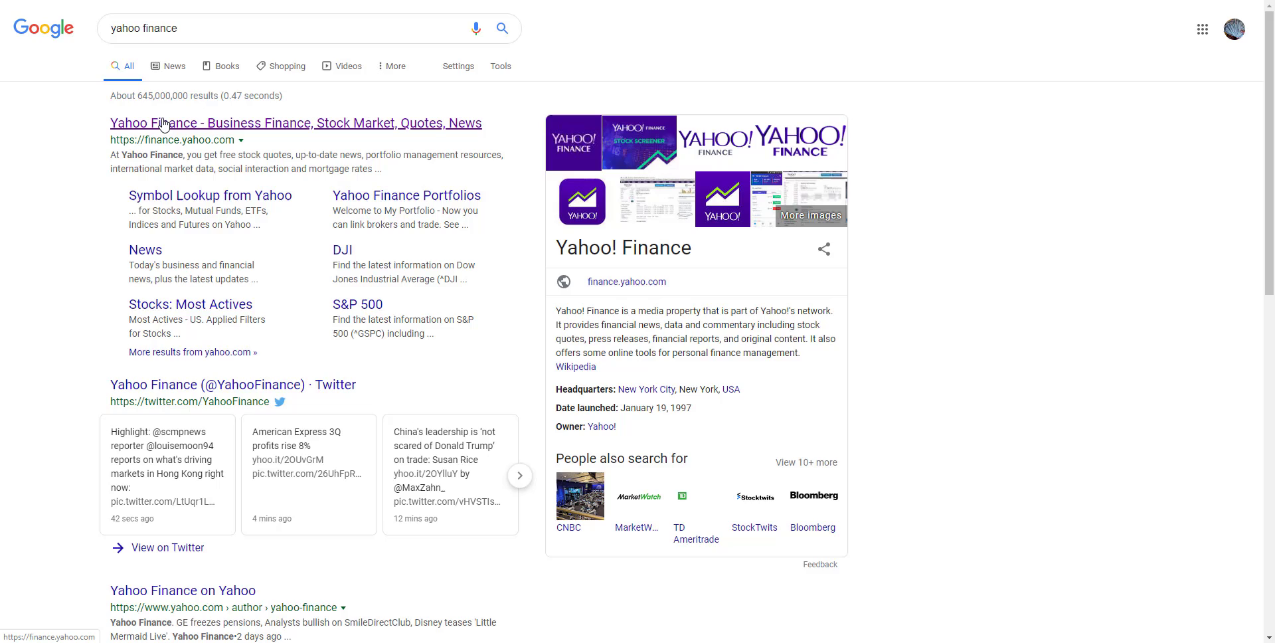
pyautogui.click(164, 124)
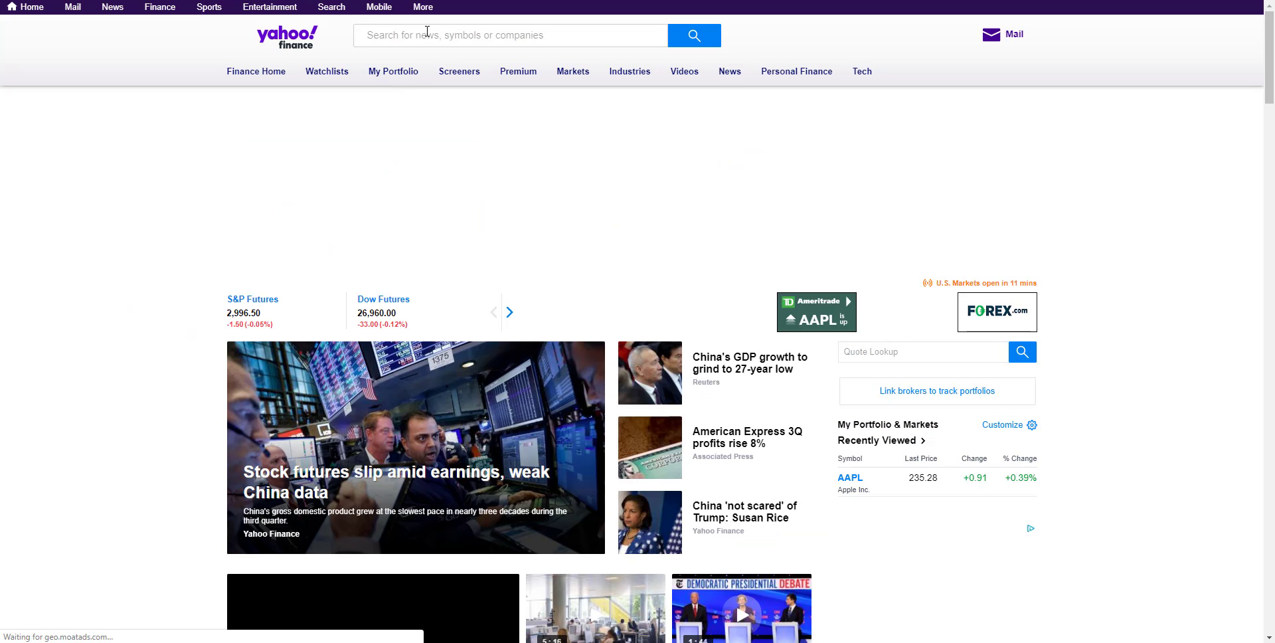
# Step: Look up ticker T and filter its Historical Data to Dividends Only, listing four $0.51 payments
pyautogui.click(437, 36)
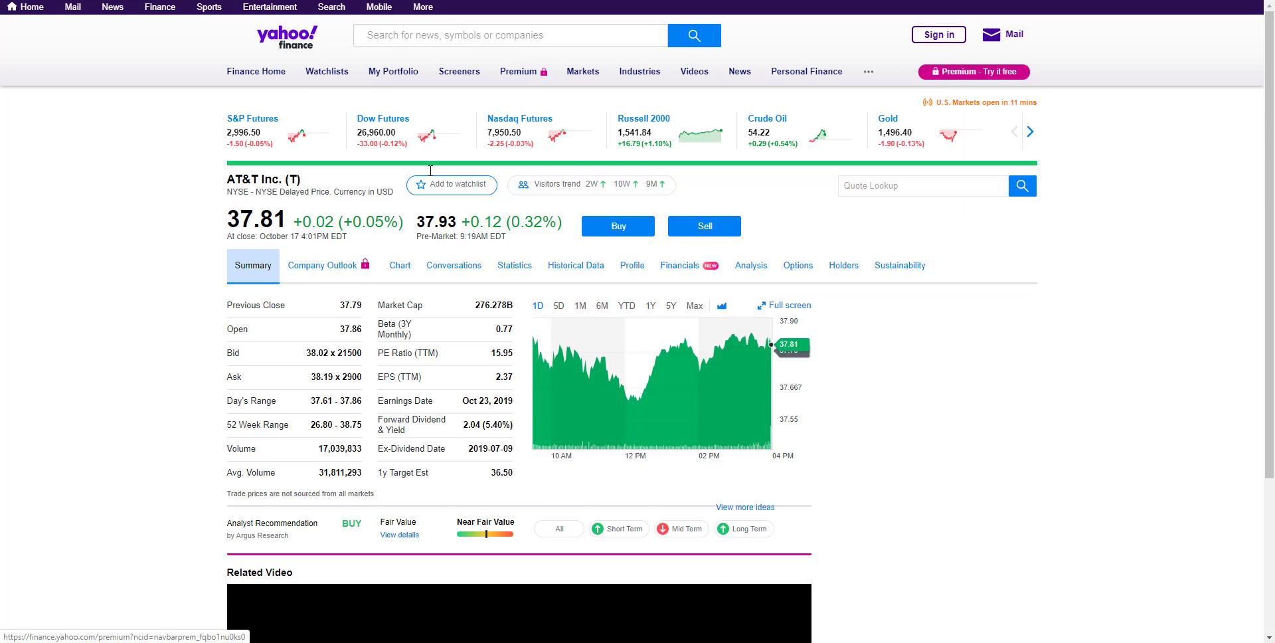
pyautogui.scroll(-1, 455, 332)
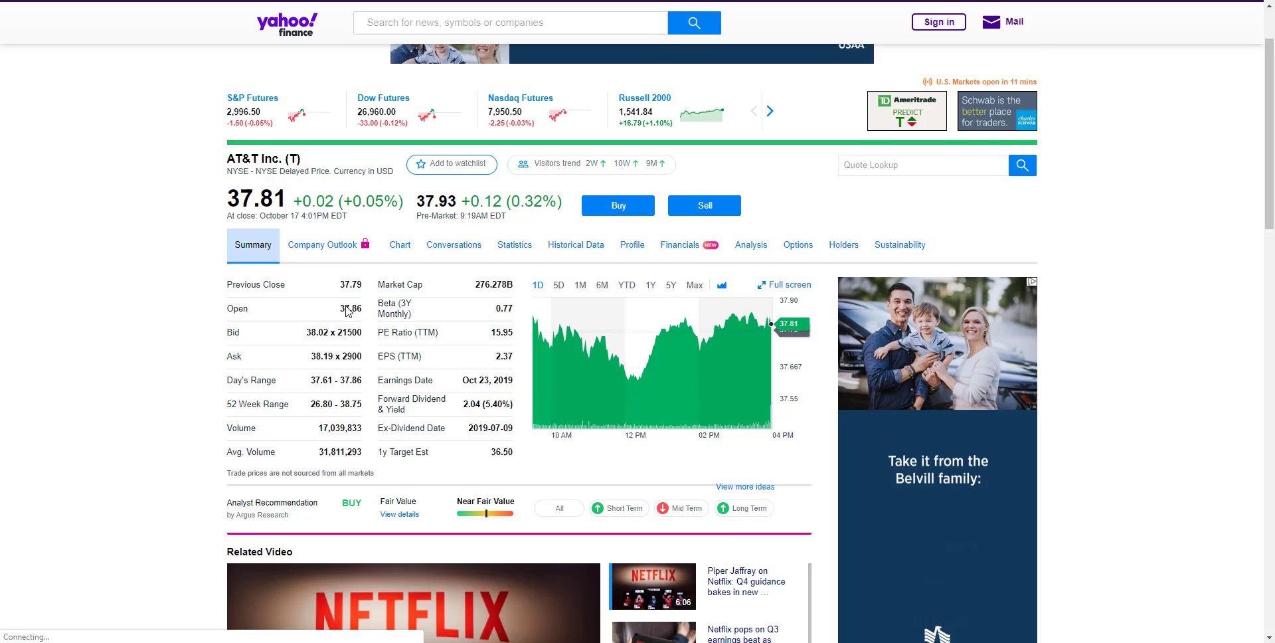
pyautogui.scroll(-1, 510, 298)
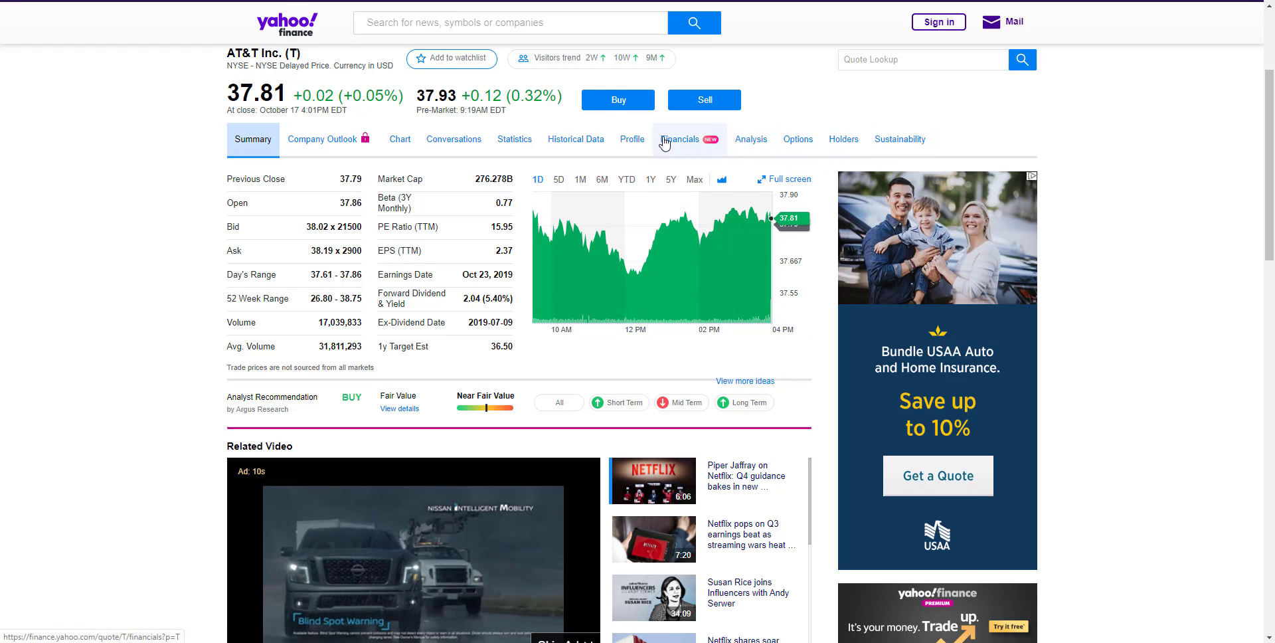
pyautogui.click(579, 143)
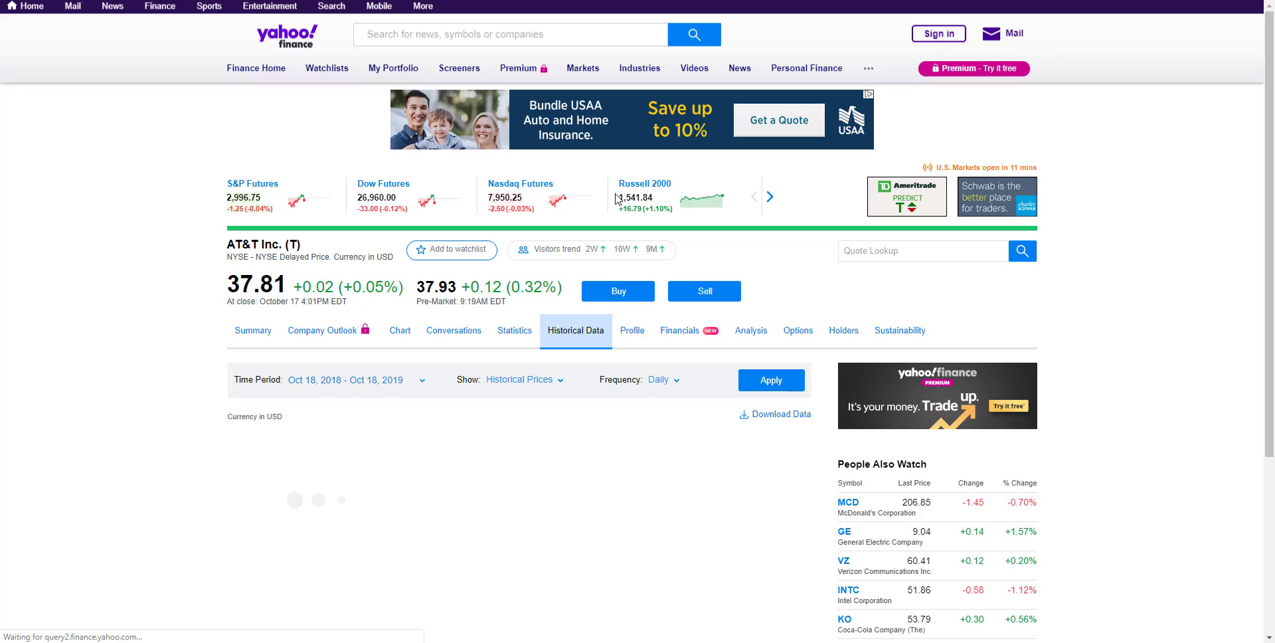
pyautogui.scroll(-3, 486, 392)
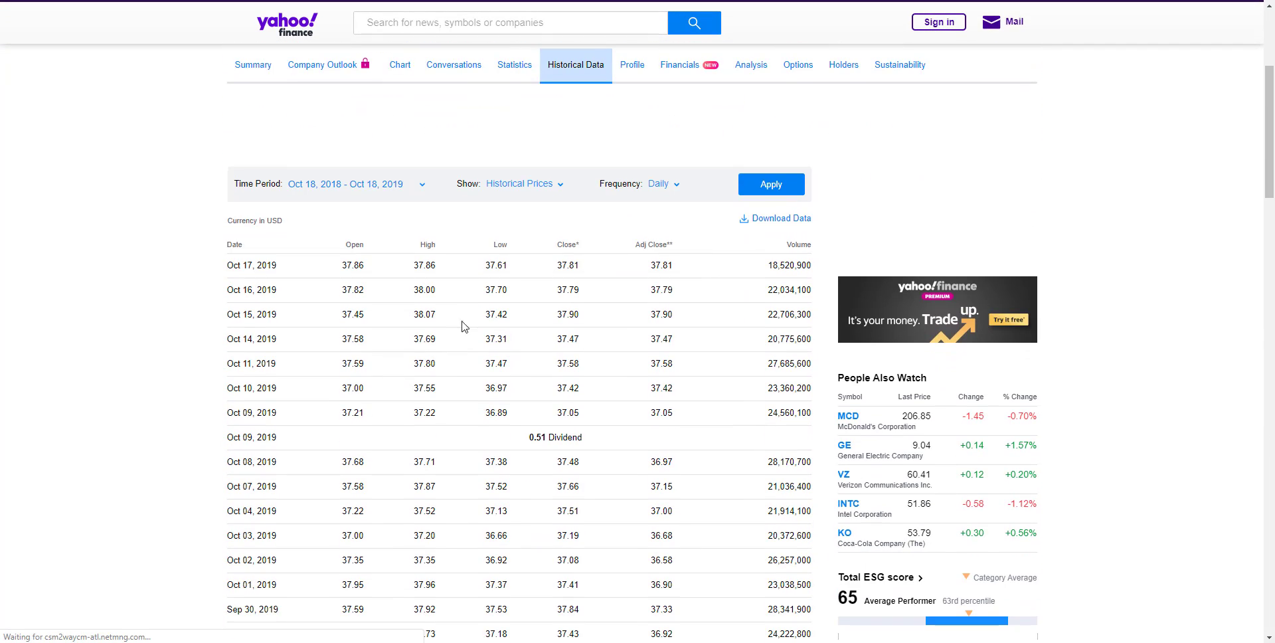
pyautogui.click(538, 51)
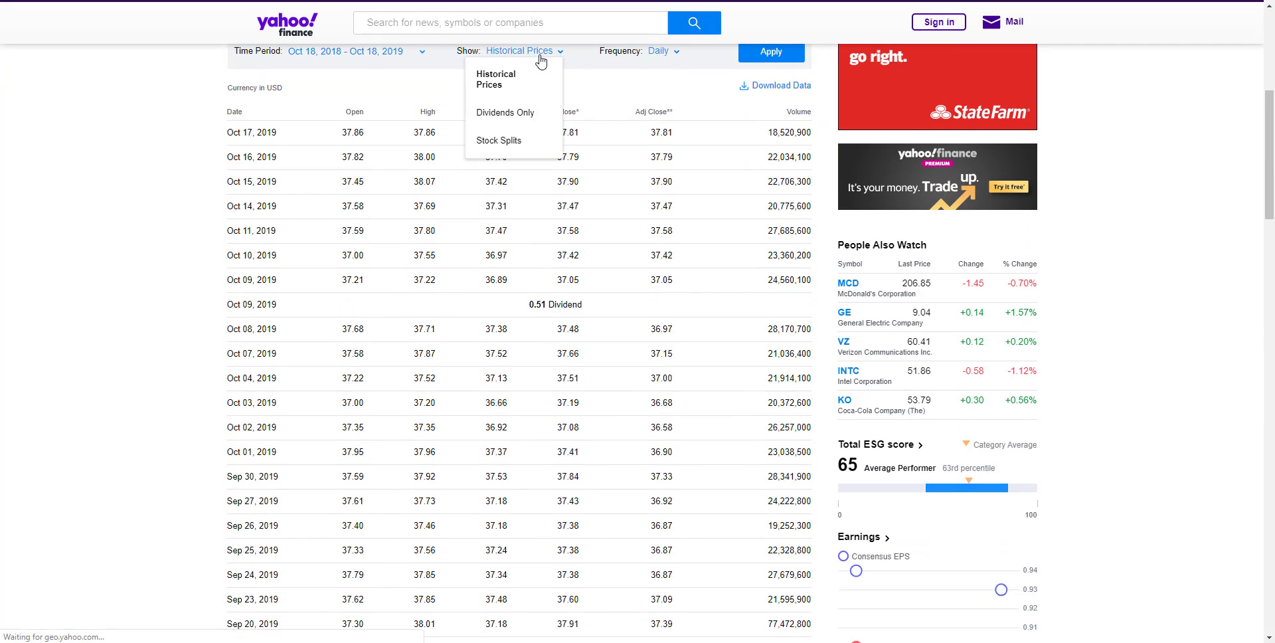
pyautogui.click(516, 118)
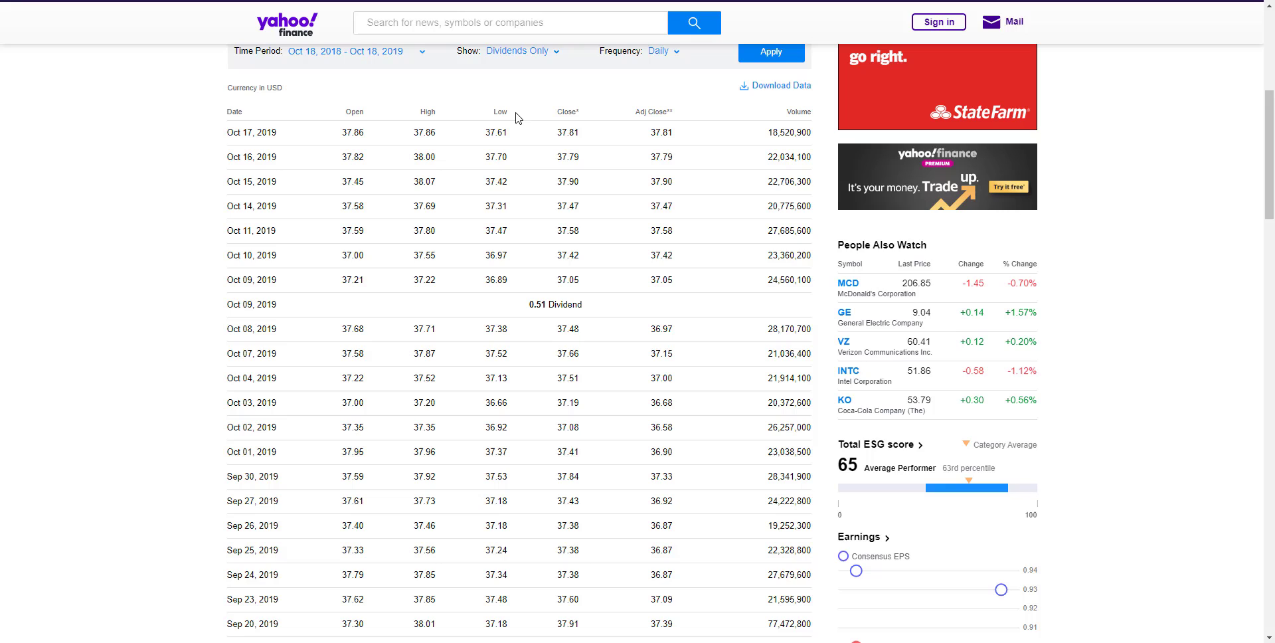
pyautogui.click(771, 52)
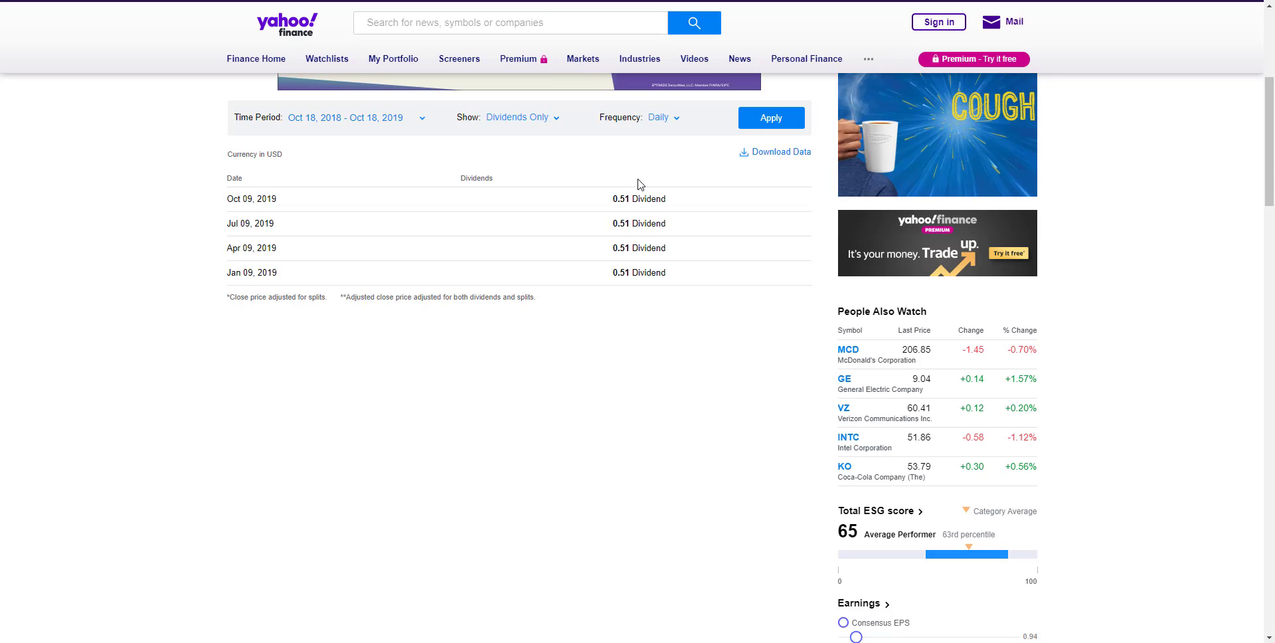
pyautogui.scroll(2, 628, 139)
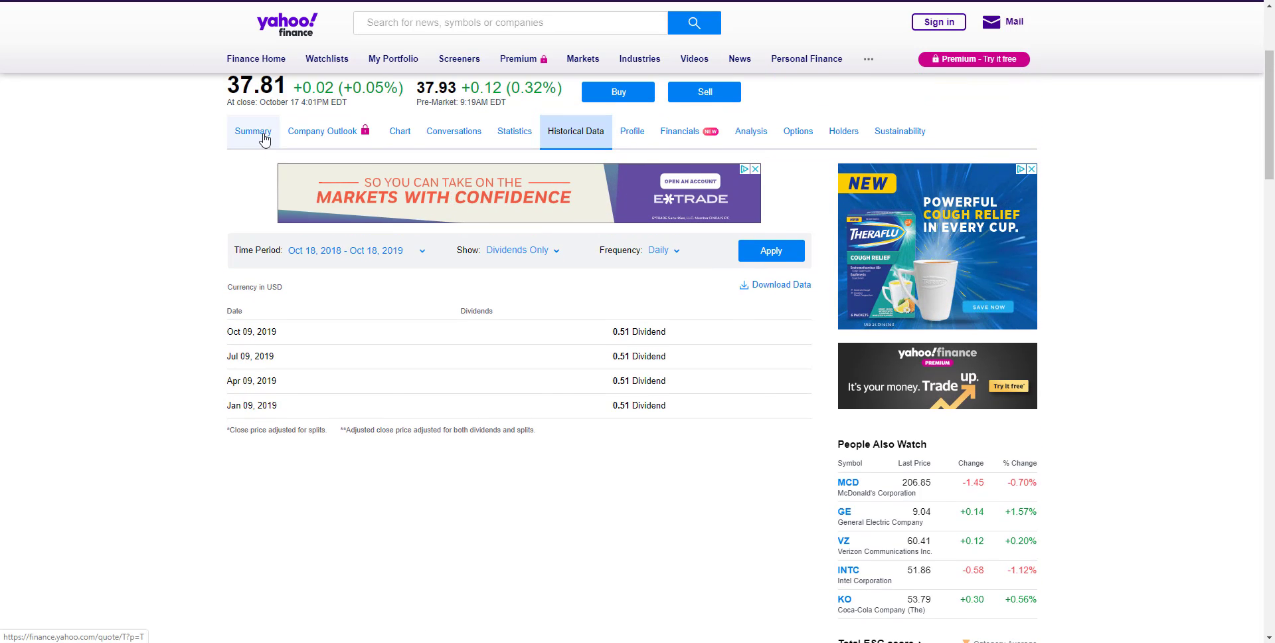
pyautogui.click(265, 140)
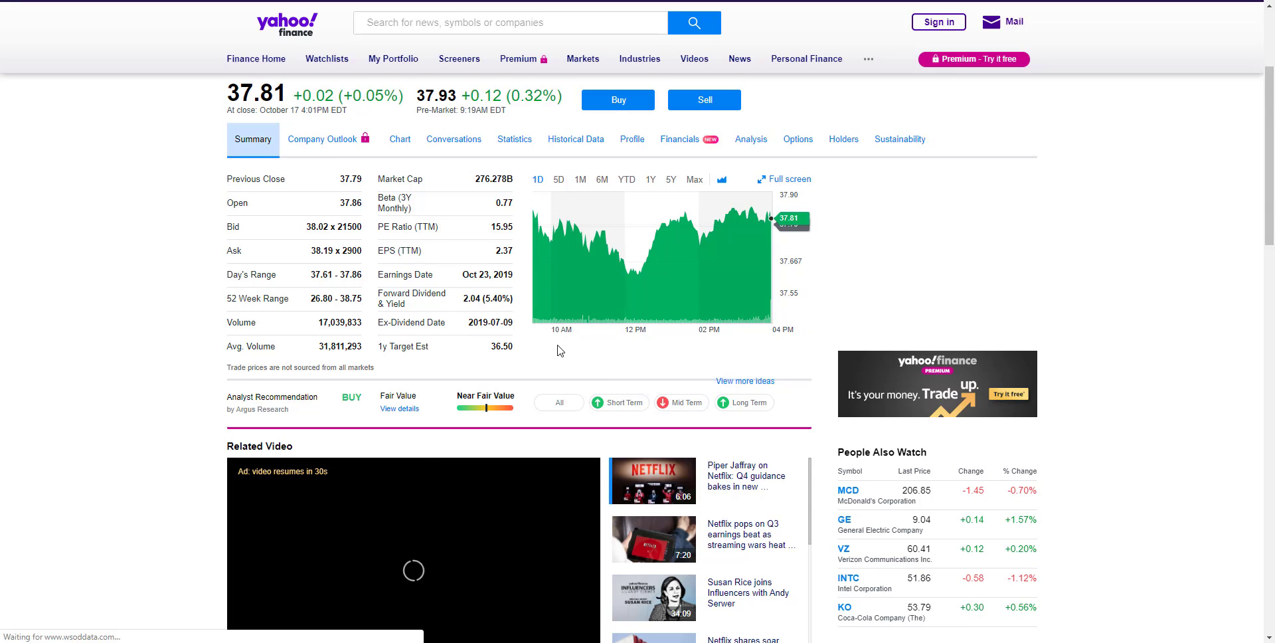
pyautogui.scroll(-3, 558, 350)
pyautogui.scroll(2, 558, 349)
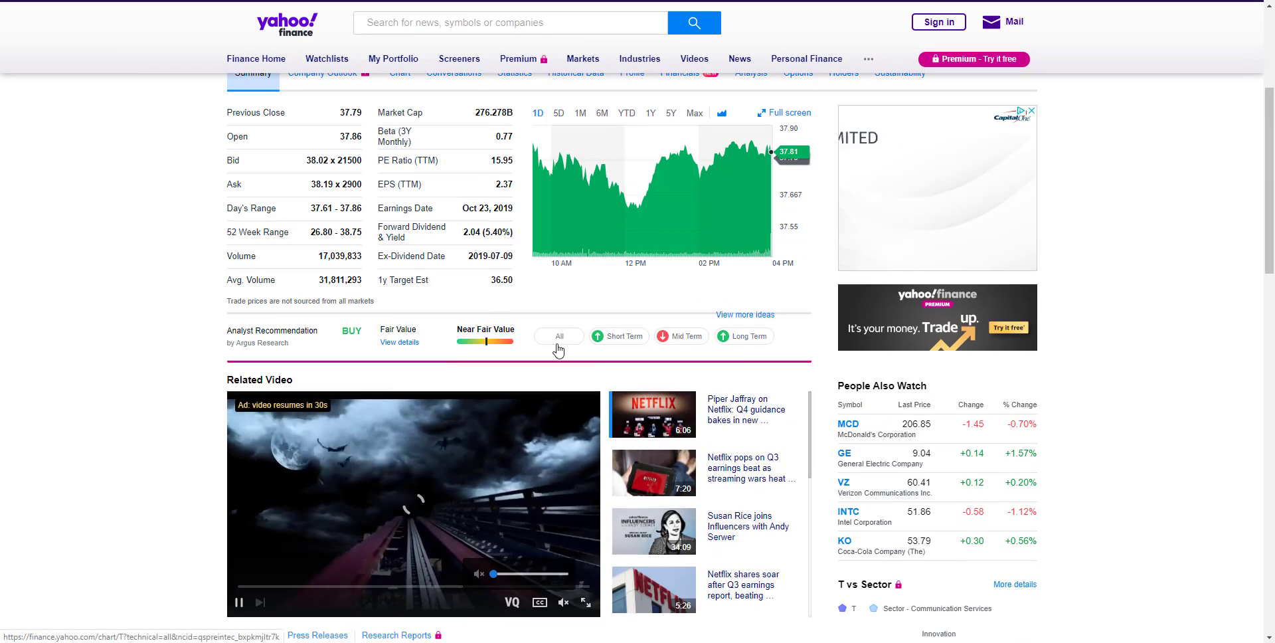
pyautogui.scroll(4, 558, 350)
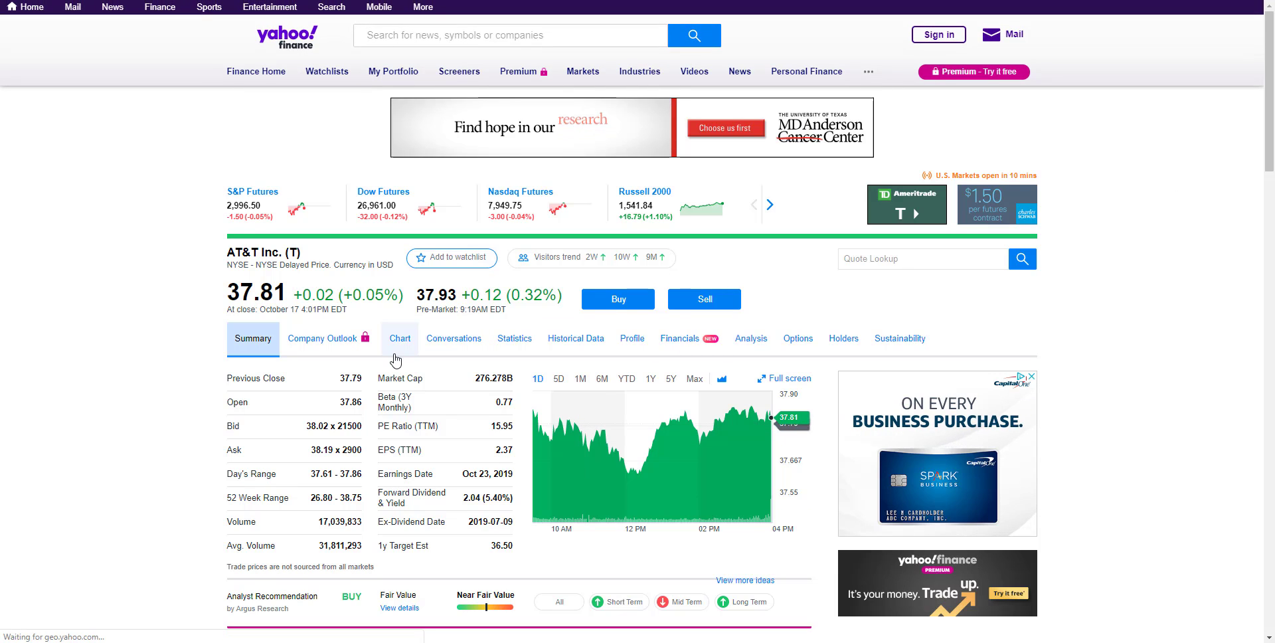
pyautogui.doubleClick(496, 426)
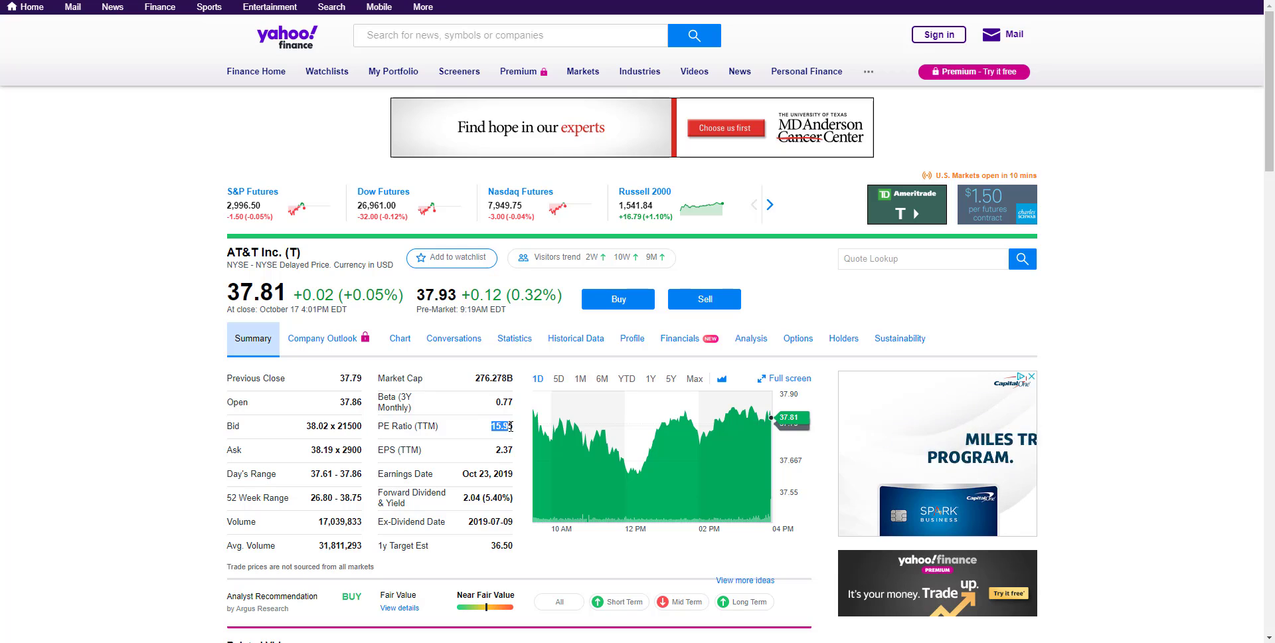
pyautogui.moveTo(510, 425); pyautogui.dragTo(472, 421)
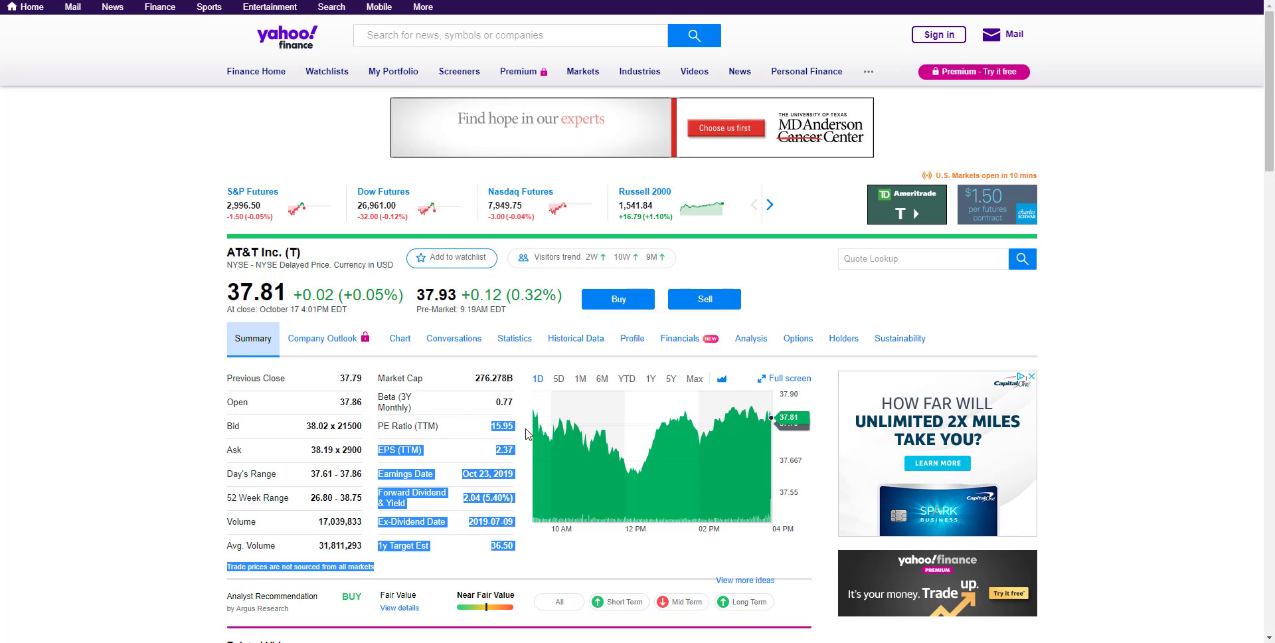
pyautogui.click(472, 421)
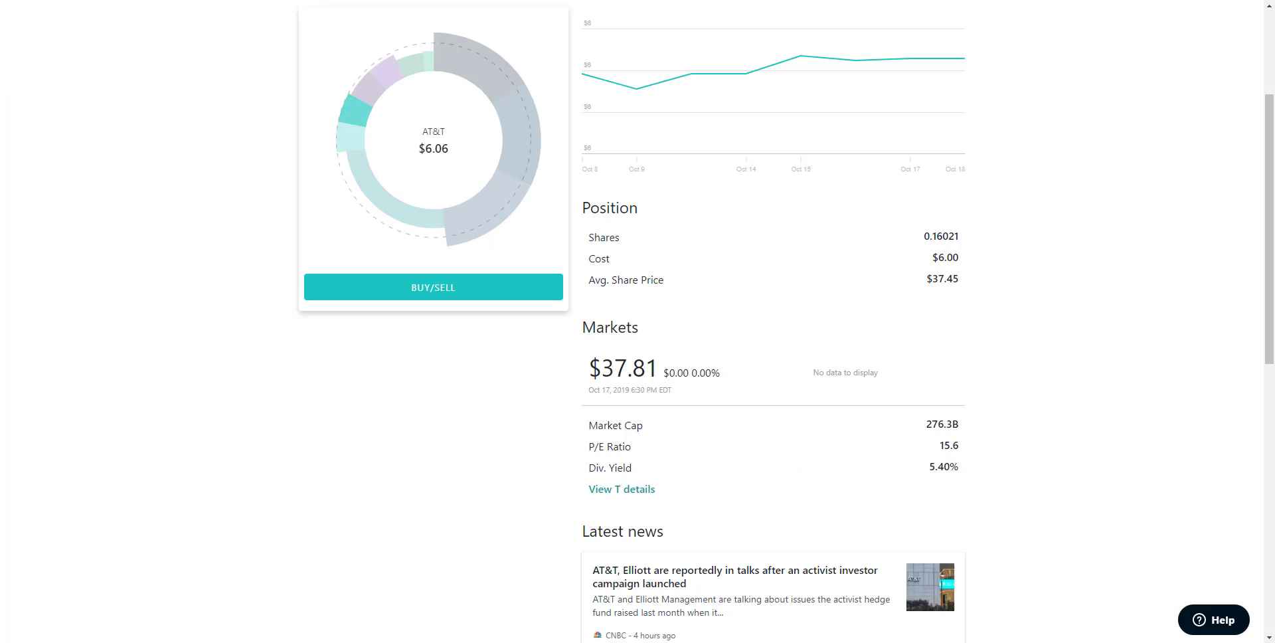
pyautogui.scroll(-2, 691, 381)
pyautogui.scroll(2, 691, 386)
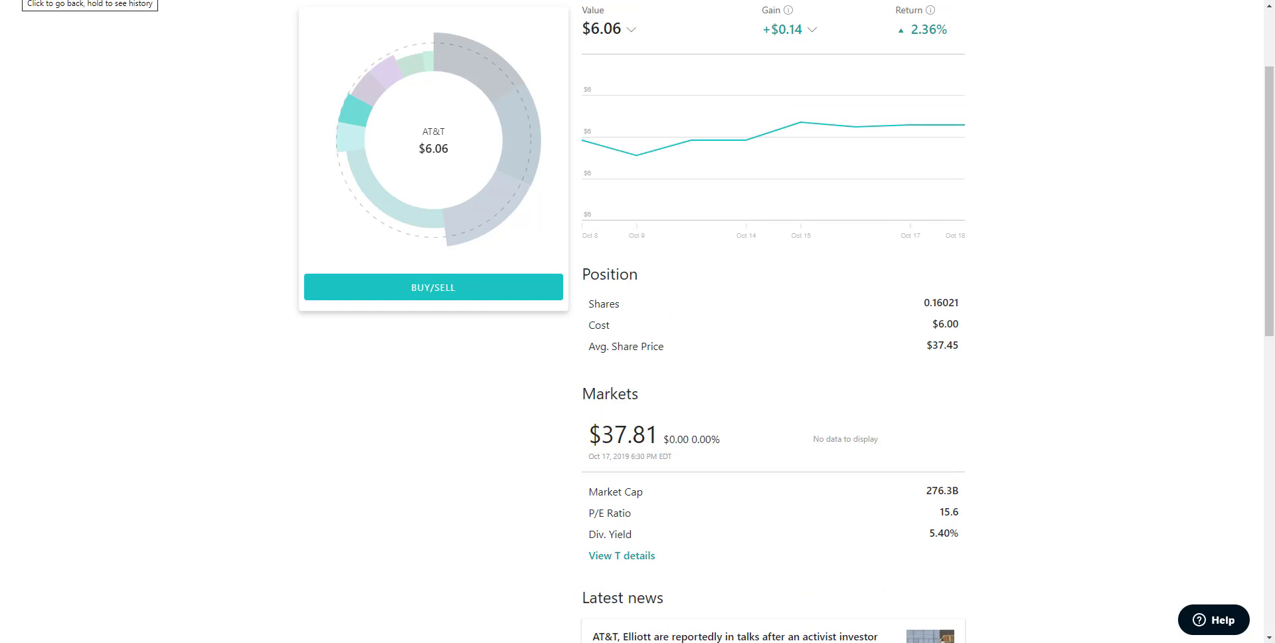
# Step: From the slices list, view Apple's position with its chart set to the 1Y range
pyautogui.hotkey('alt', 'Left')
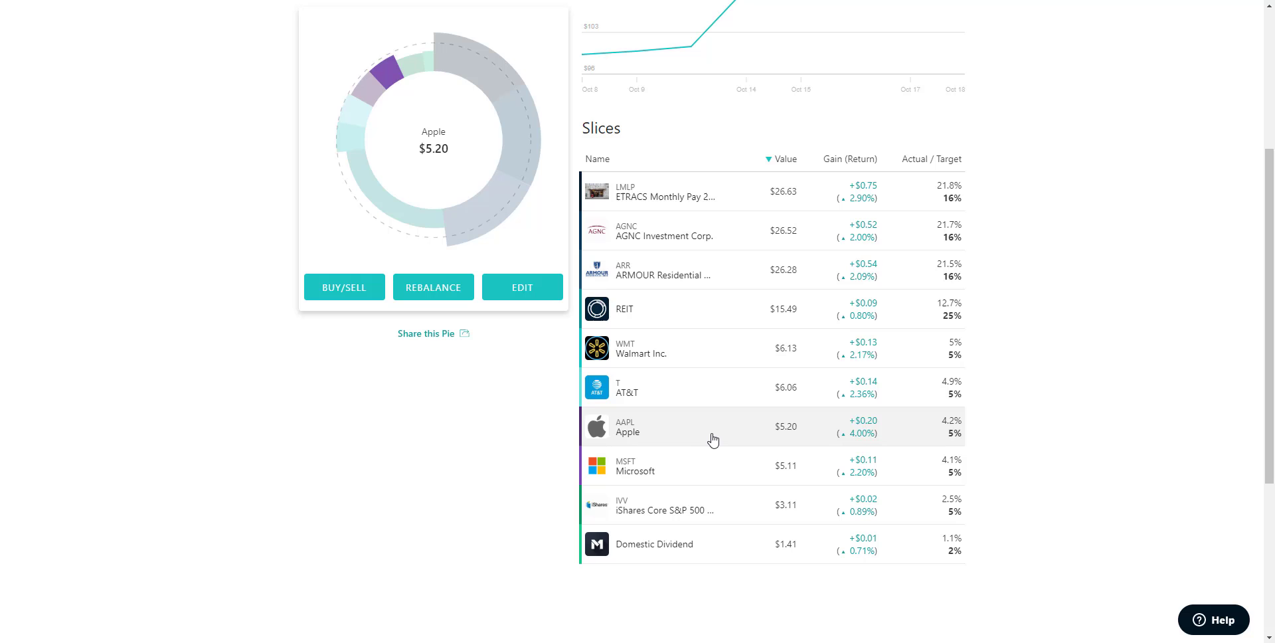
pyautogui.click(709, 439)
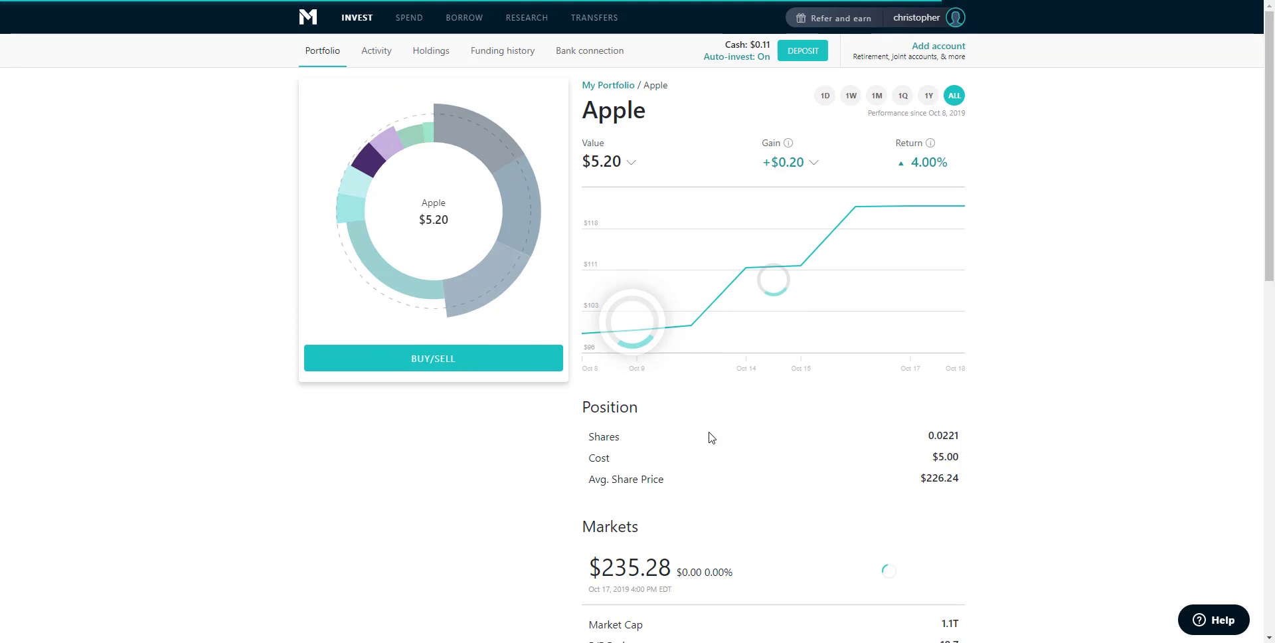
pyautogui.scroll(-2, 709, 437)
pyautogui.scroll(-2, 710, 438)
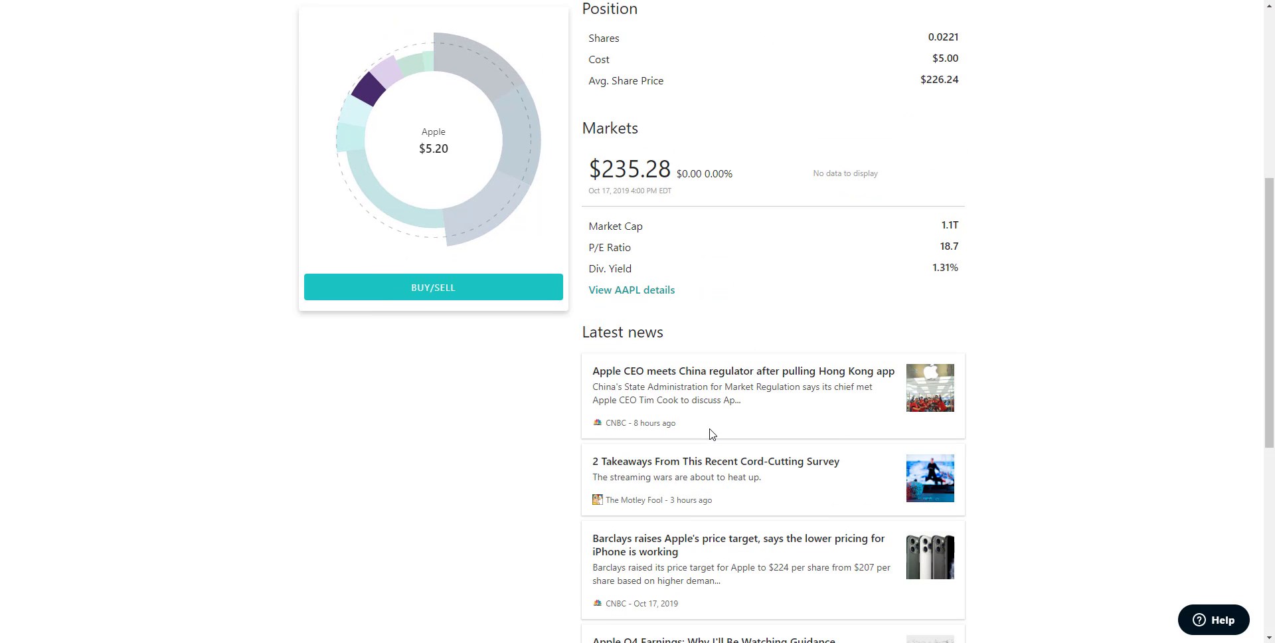
pyautogui.scroll(1, 709, 433)
pyautogui.scroll(1, 757, 377)
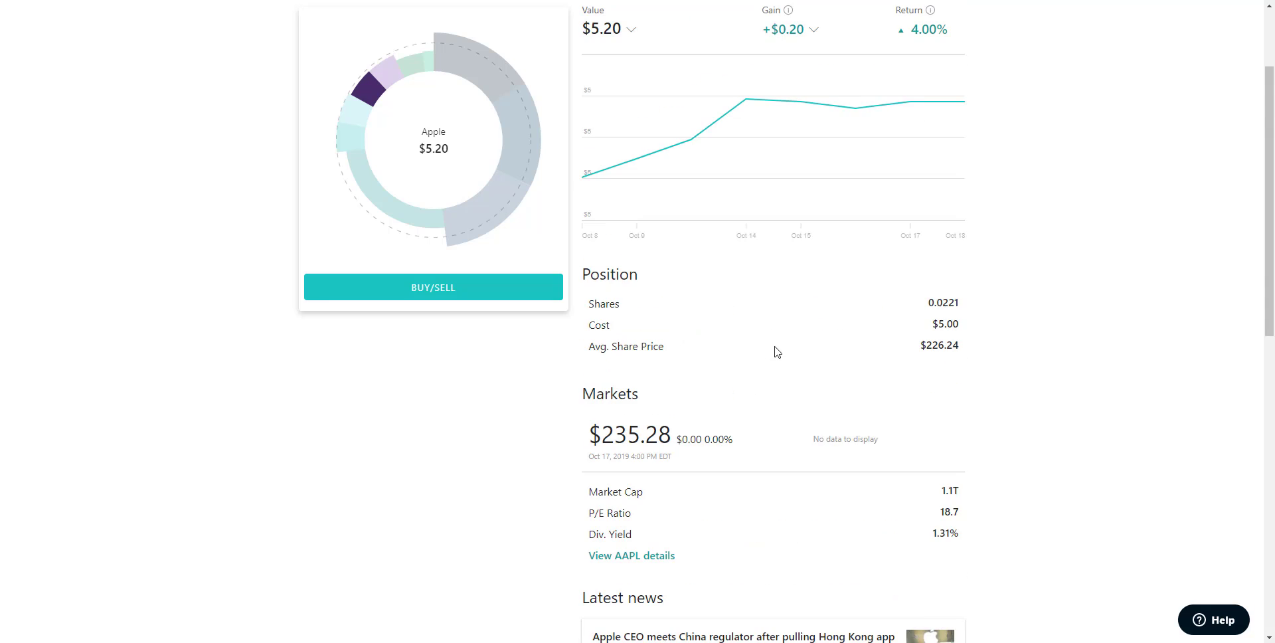
pyautogui.scroll(1, 789, 273)
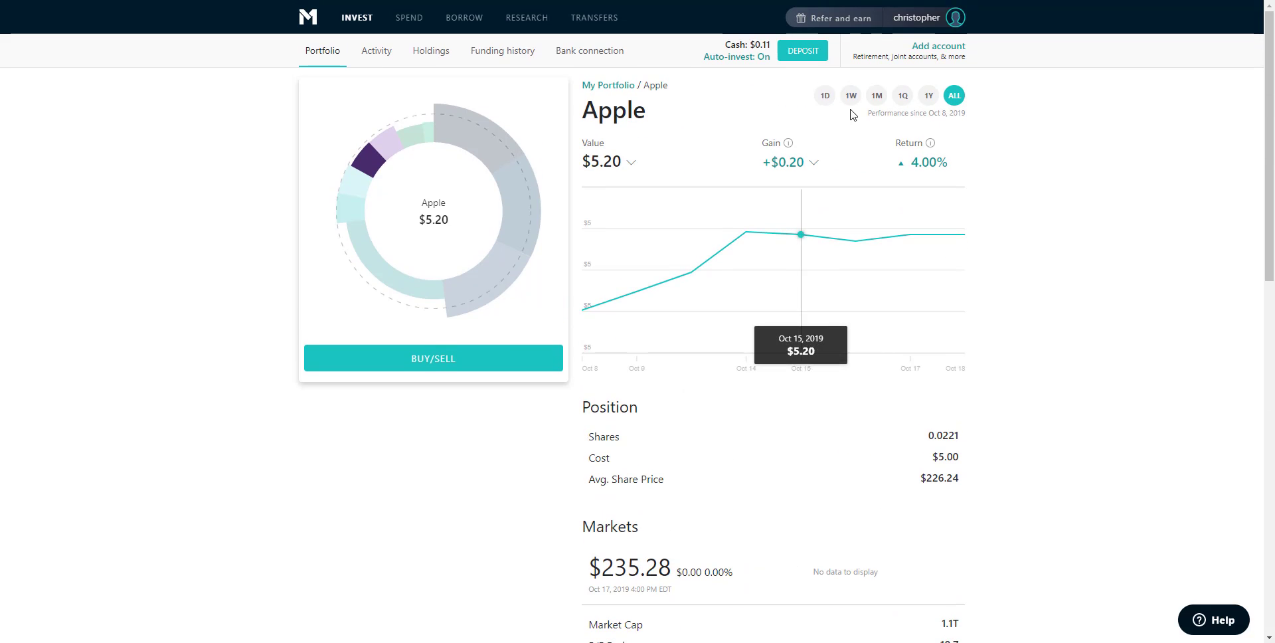
pyautogui.click(929, 99)
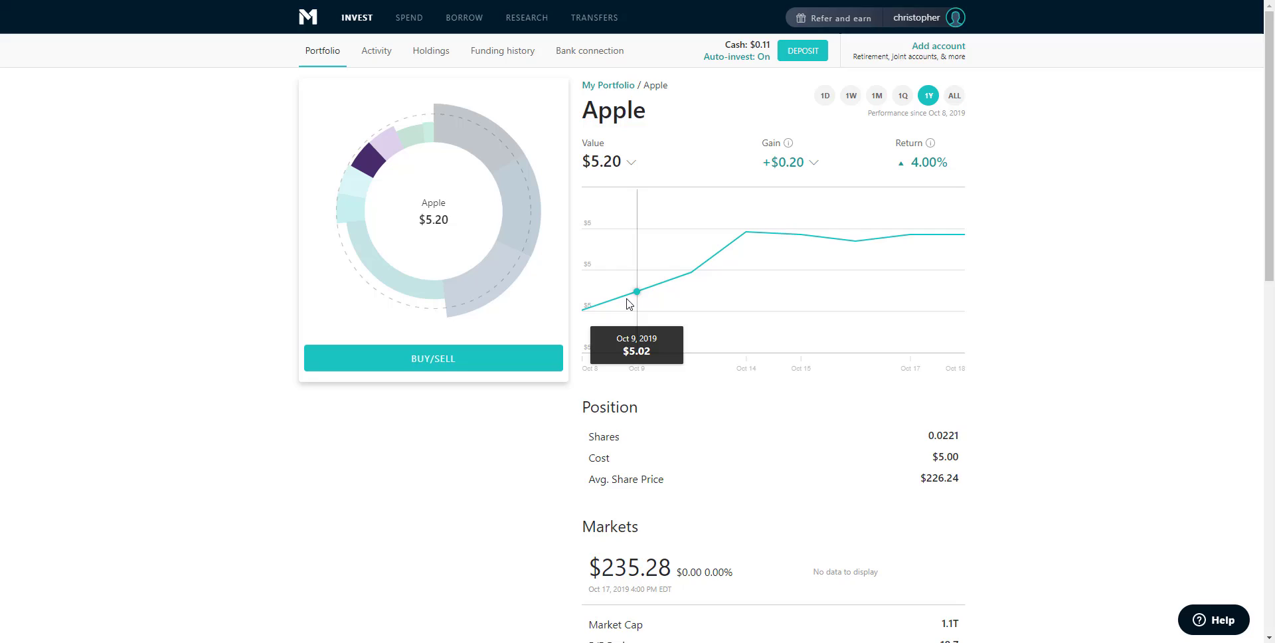
pyautogui.scroll(-2, 949, 322)
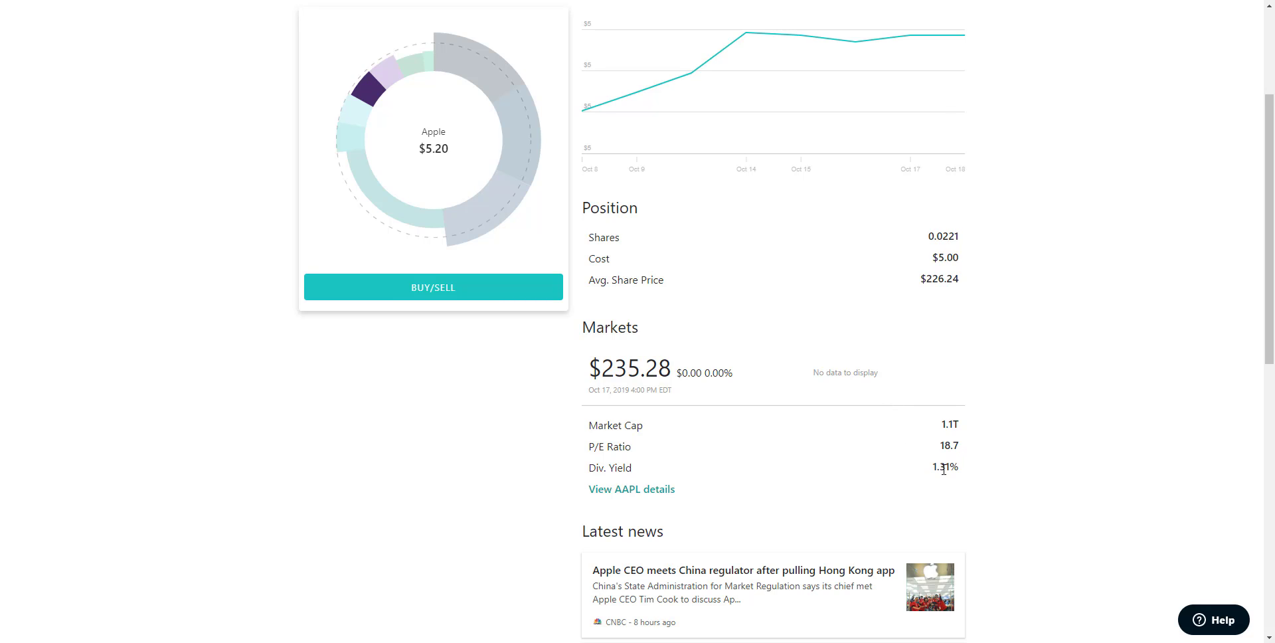
# Step: Highlight Apple's 1.31% dividend yield and share price, then return to the slices list
pyautogui.moveTo(930, 468); pyautogui.dragTo(1005, 469)
pyautogui.click(1026, 449)
pyautogui.doubleClick(606, 371)
pyautogui.click(887, 328)
pyautogui.hotkey('alt', 'Left')
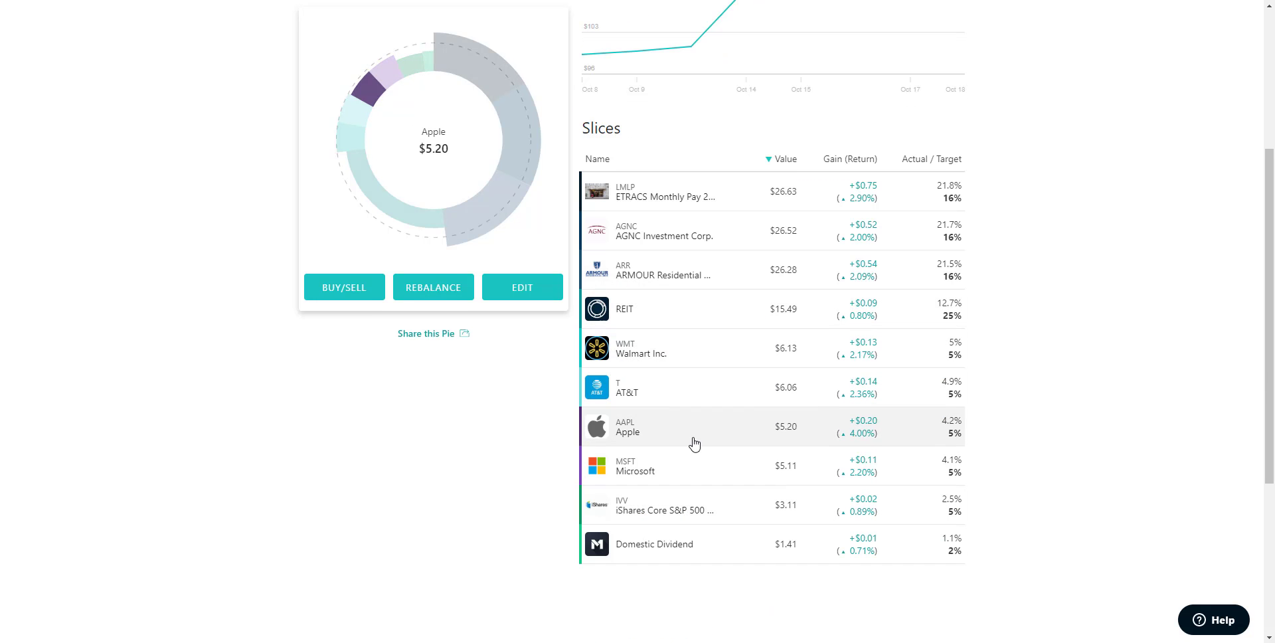
# Step: View Microsoft's 1.46% yield and share price, then check its quarterly dividend formula in the spreadsheet
pyautogui.click(676, 471)
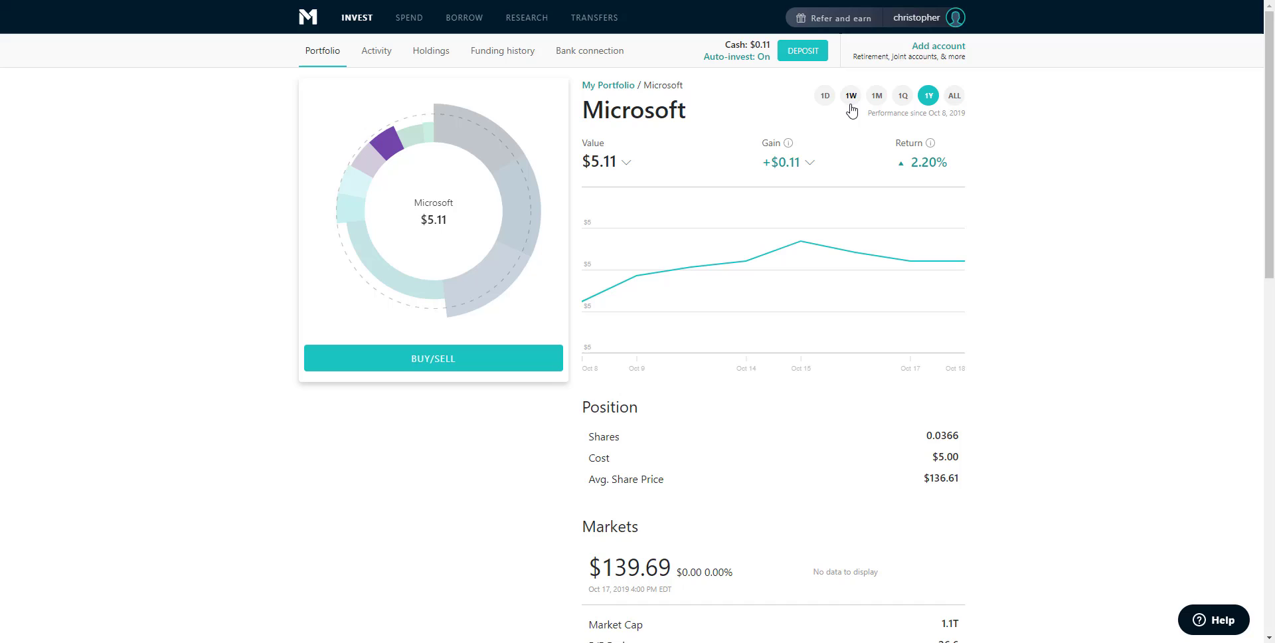
pyautogui.scroll(-1, 589, 392)
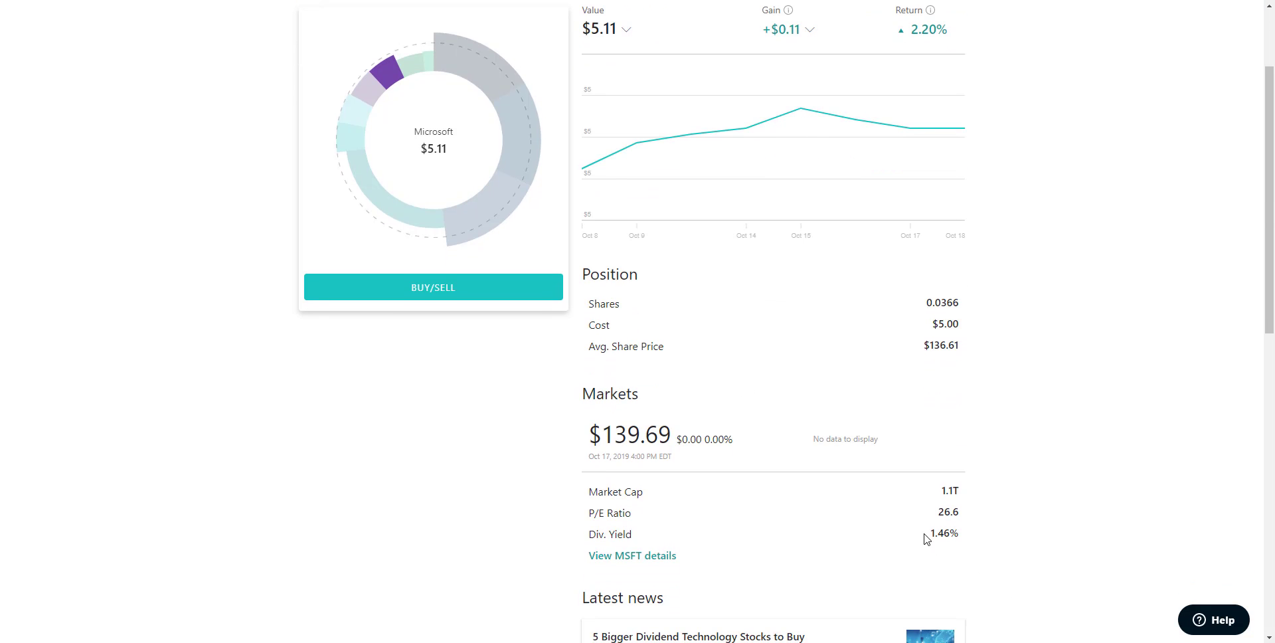
pyautogui.tripleClick(938, 534)
pyautogui.moveTo(604, 435); pyautogui.dragTo(674, 444)
pyautogui.hotkey('ctrl', 'Tab')
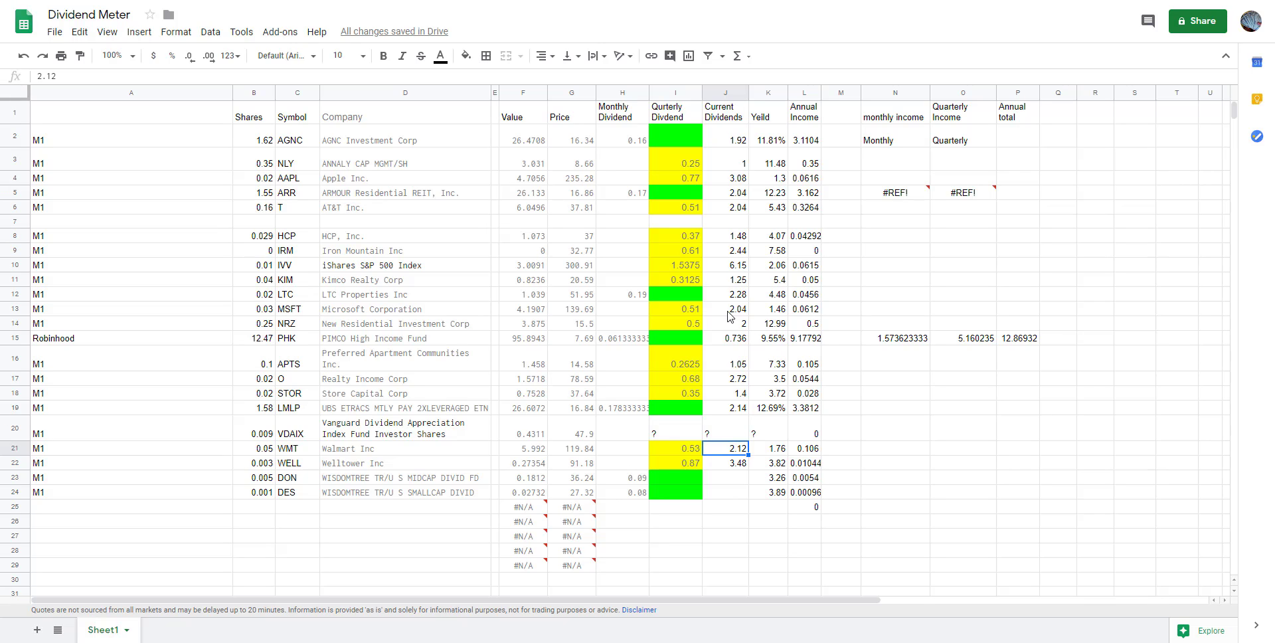
pyautogui.click(673, 311)
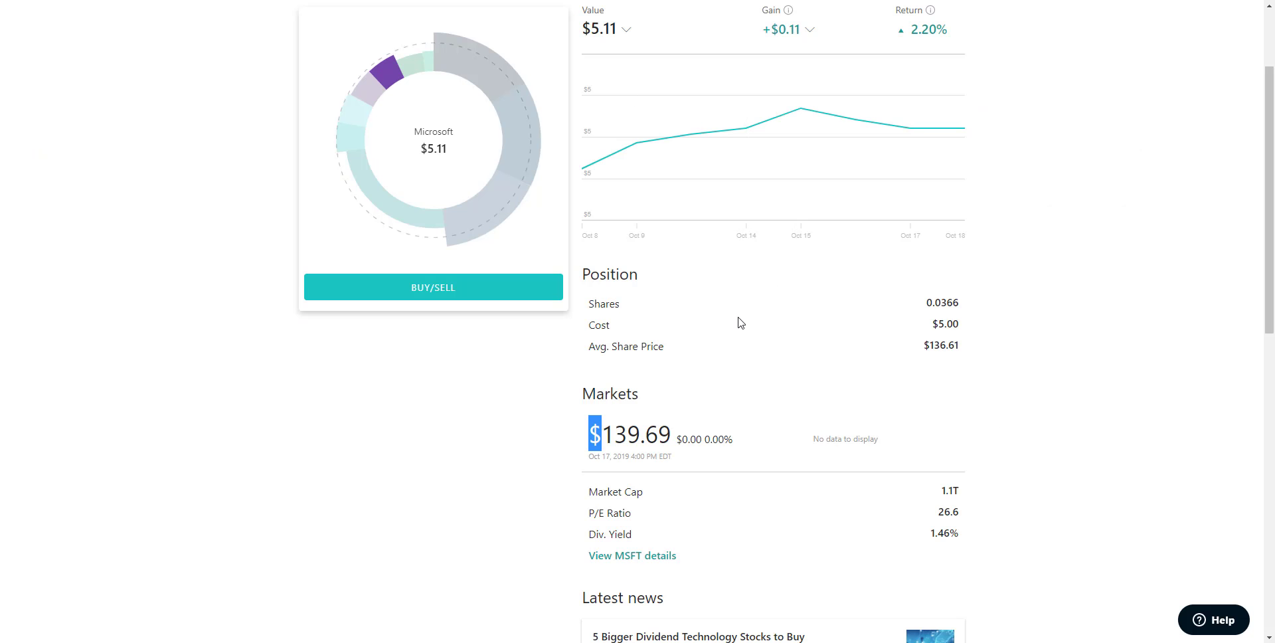
# Step: Clear the highlight and go back to the portfolio's slice list
pyautogui.click(738, 321)
pyautogui.hotkey('alt', 'Left')
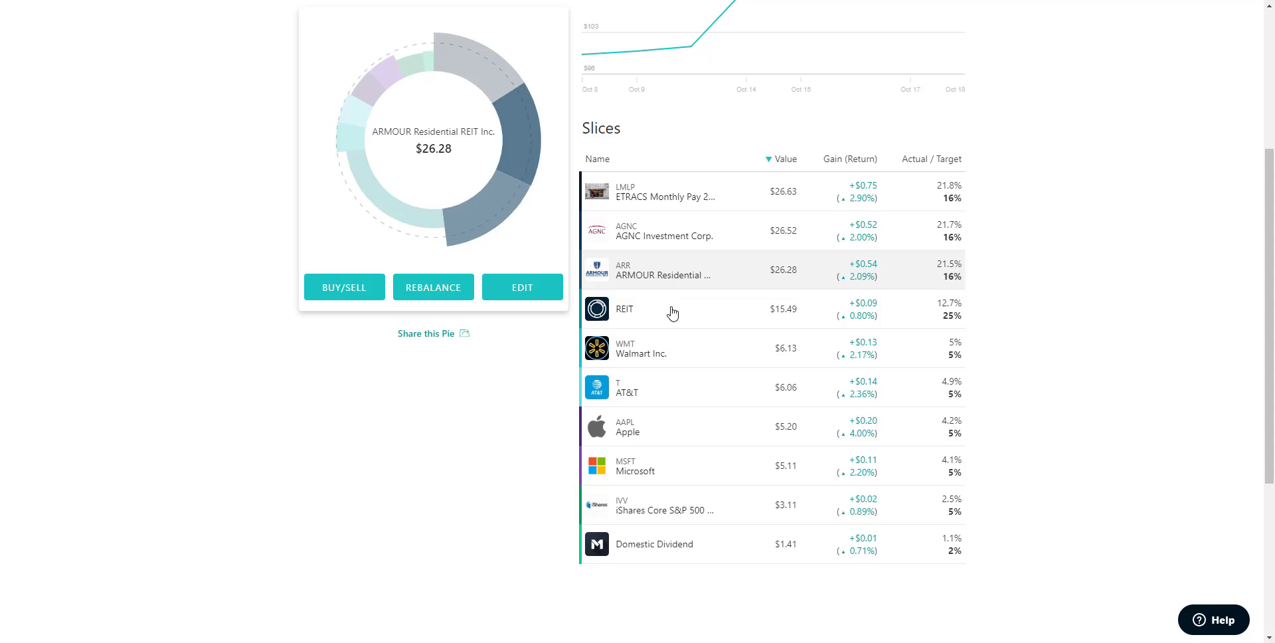
pyautogui.scroll(3, 663, 142)
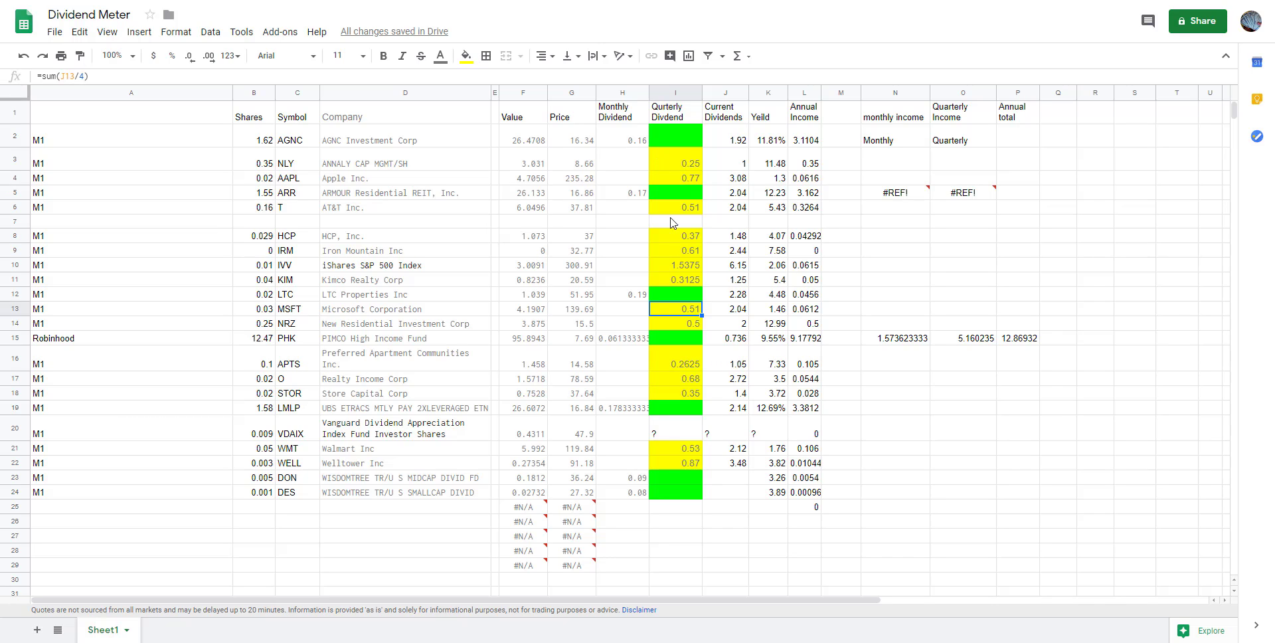
pyautogui.click(627, 295)
pyautogui.click(623, 146)
pyautogui.click(638, 198)
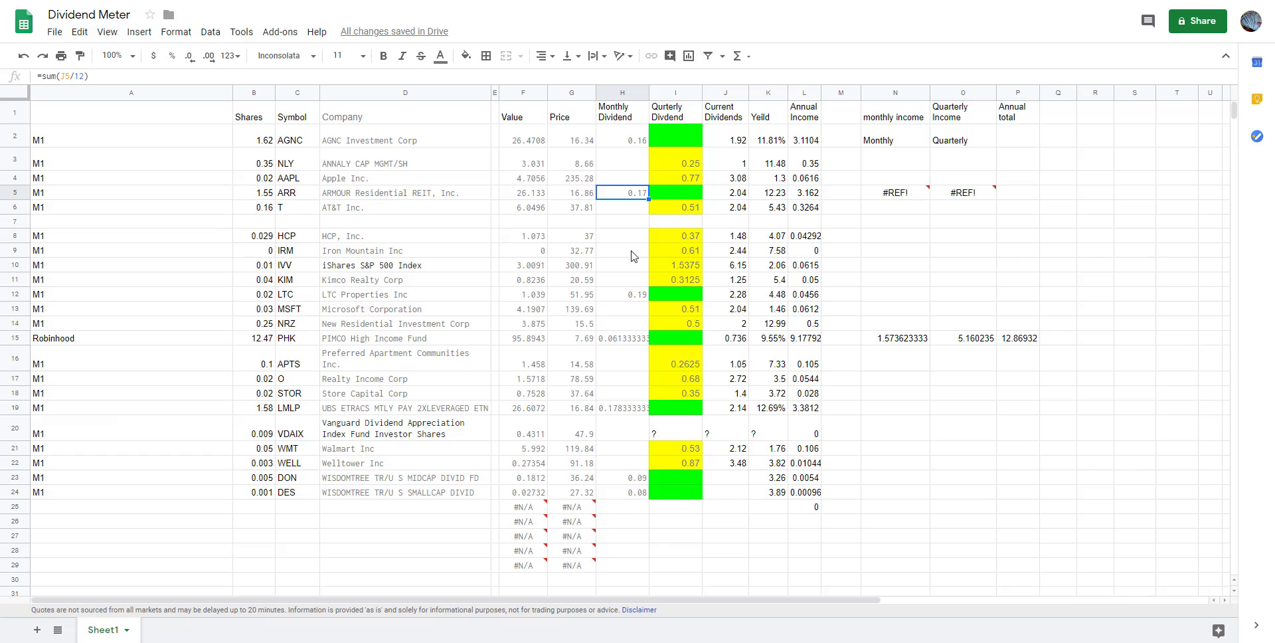
pyautogui.click(633, 295)
pyautogui.click(638, 344)
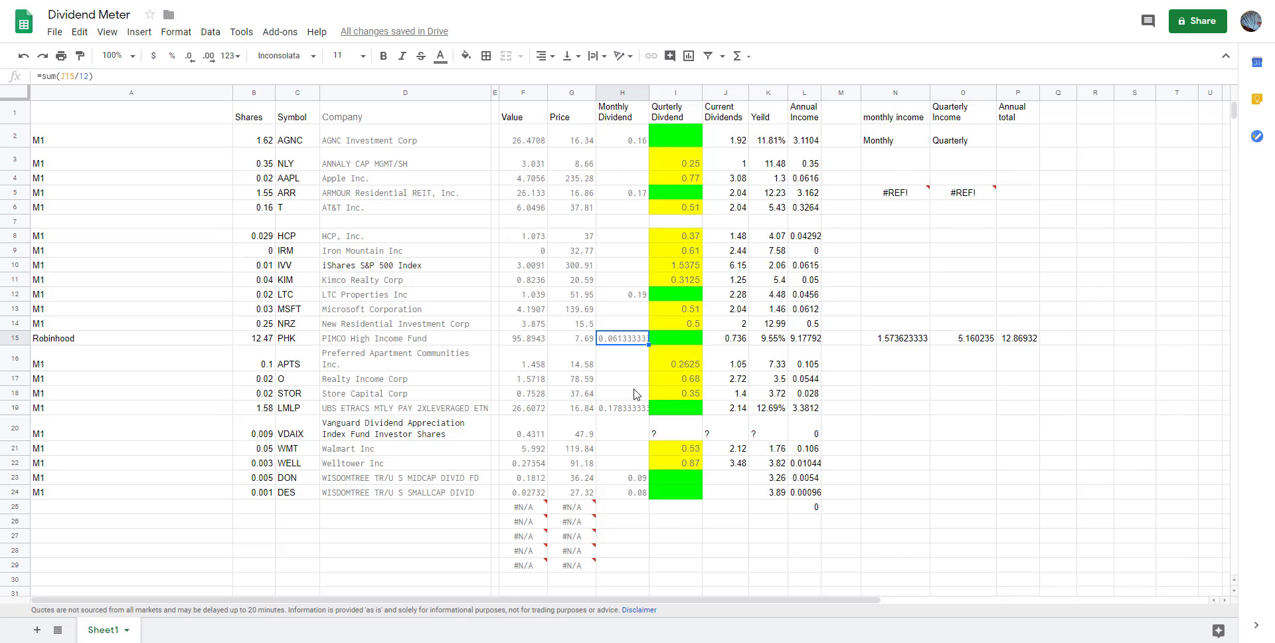
pyautogui.click(635, 410)
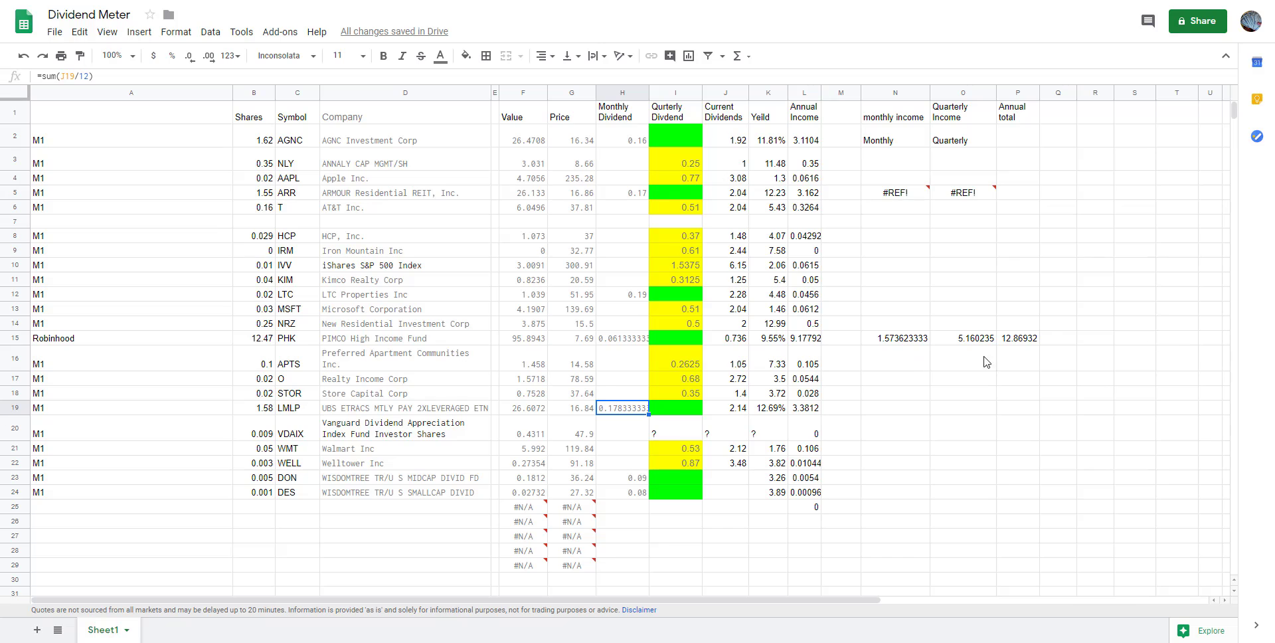
pyautogui.click(890, 338)
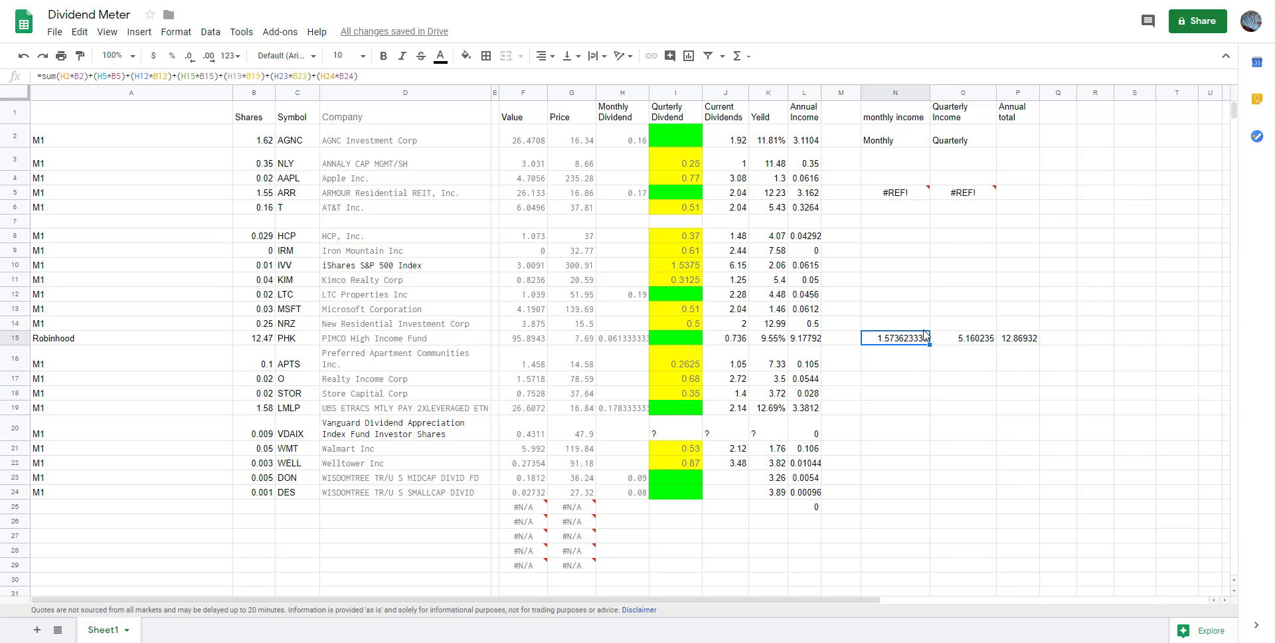
# Step: Deselect the monthly income total by selecting an empty cell, leaving the tracker unedited
pyautogui.click(882, 315)
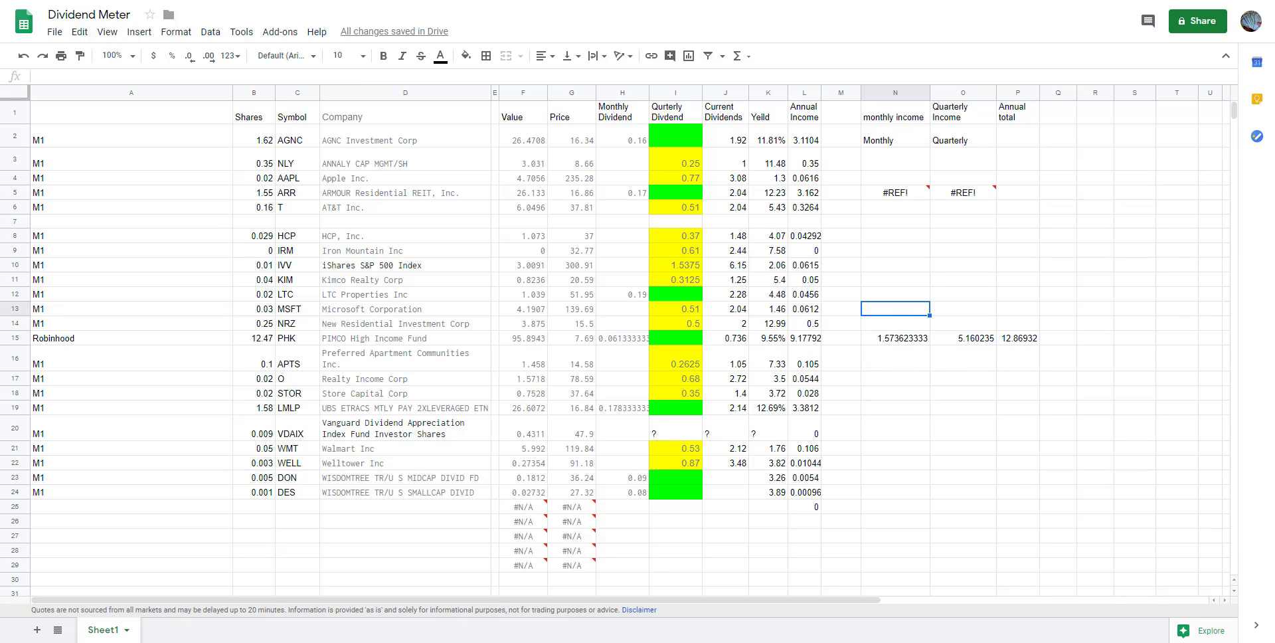